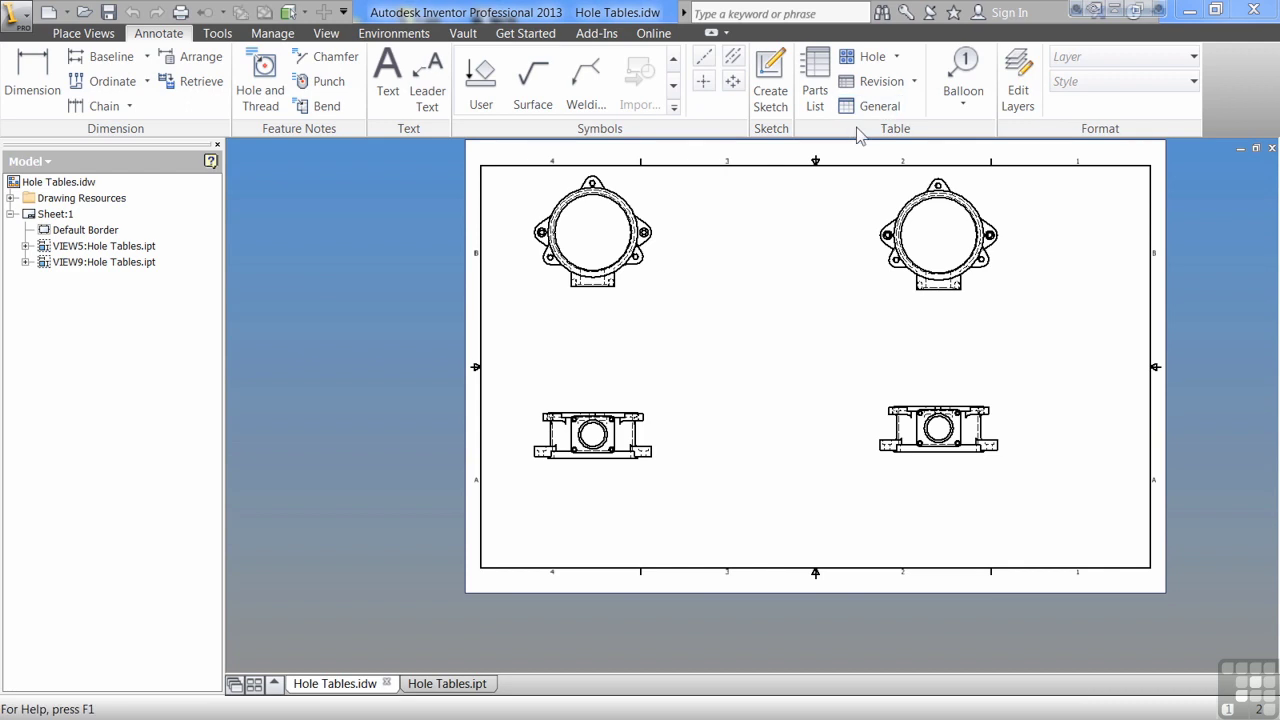
Start a Hole Selection table for the upper-left view, with its origin at the lower-left corner of the bottom boss.
click(896, 56)
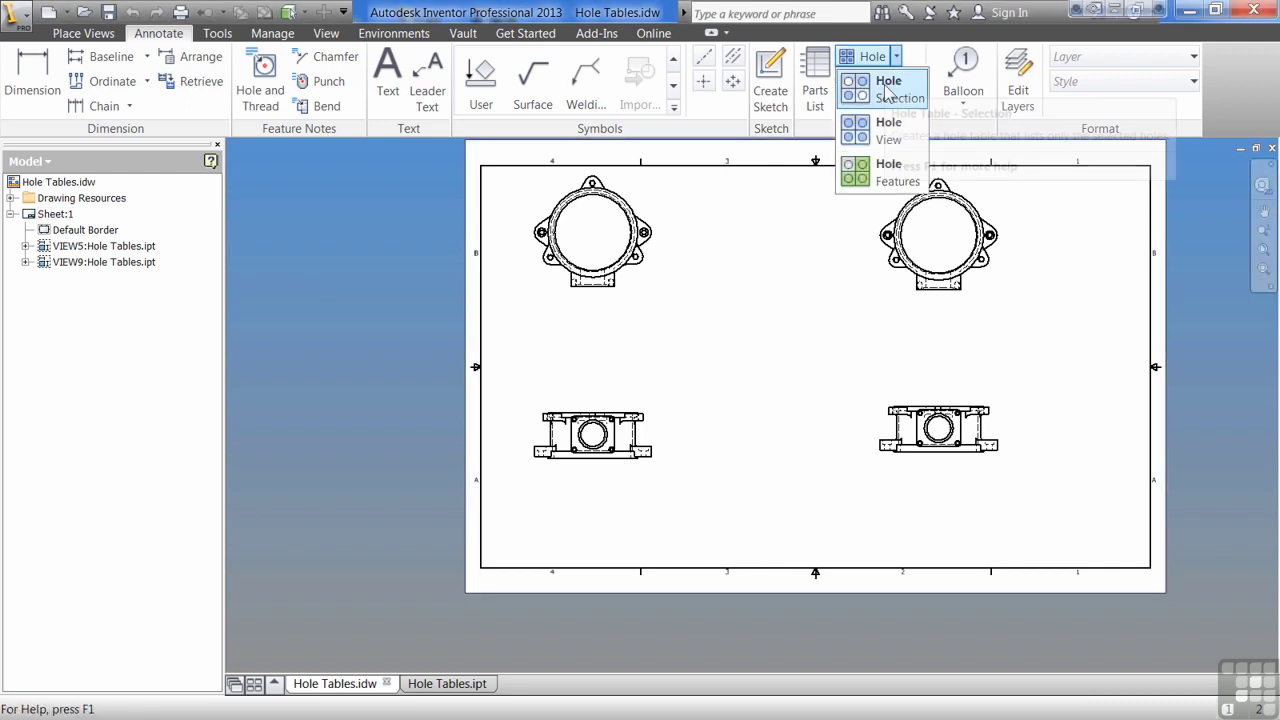
click(886, 90)
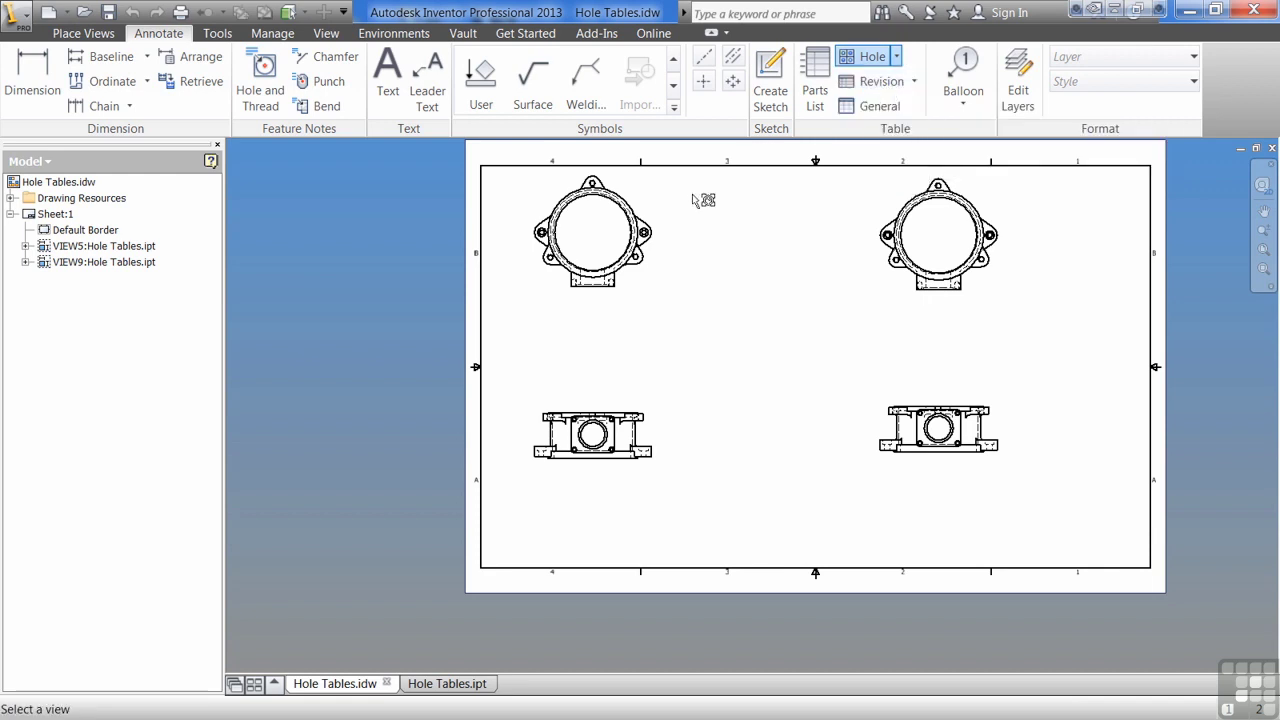
scroll(586, 225, up, 2)
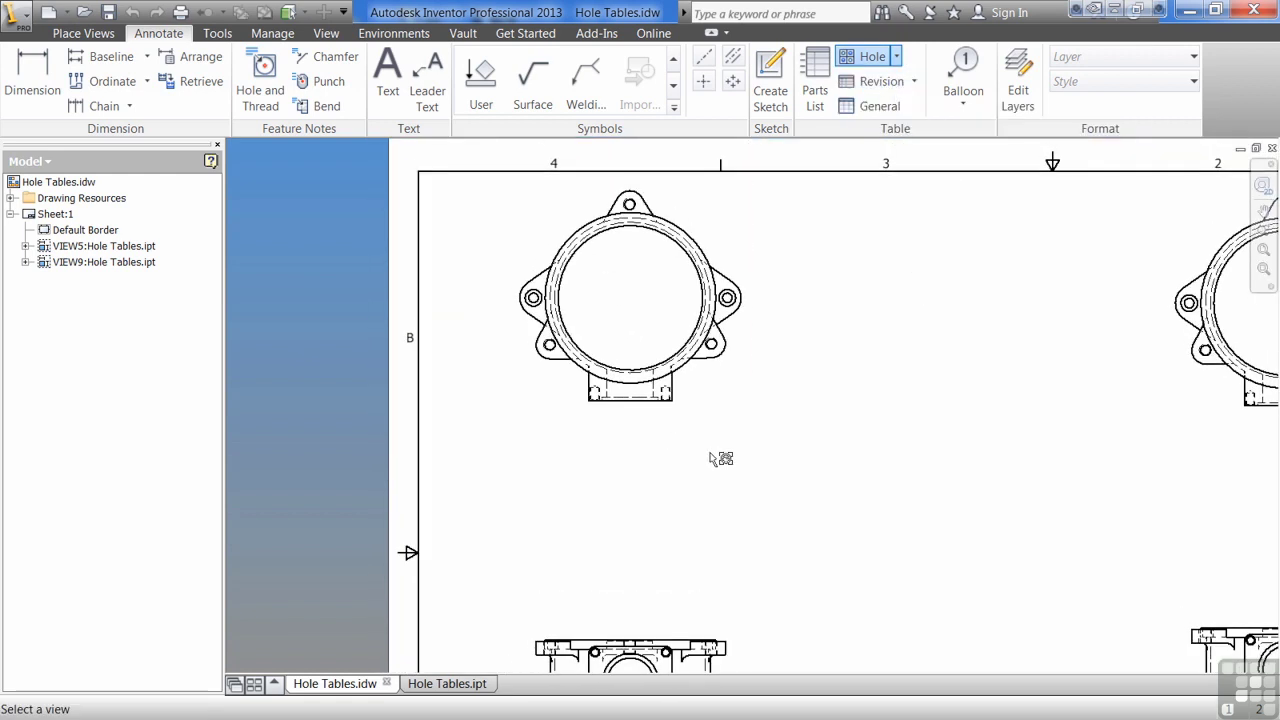
click(706, 418)
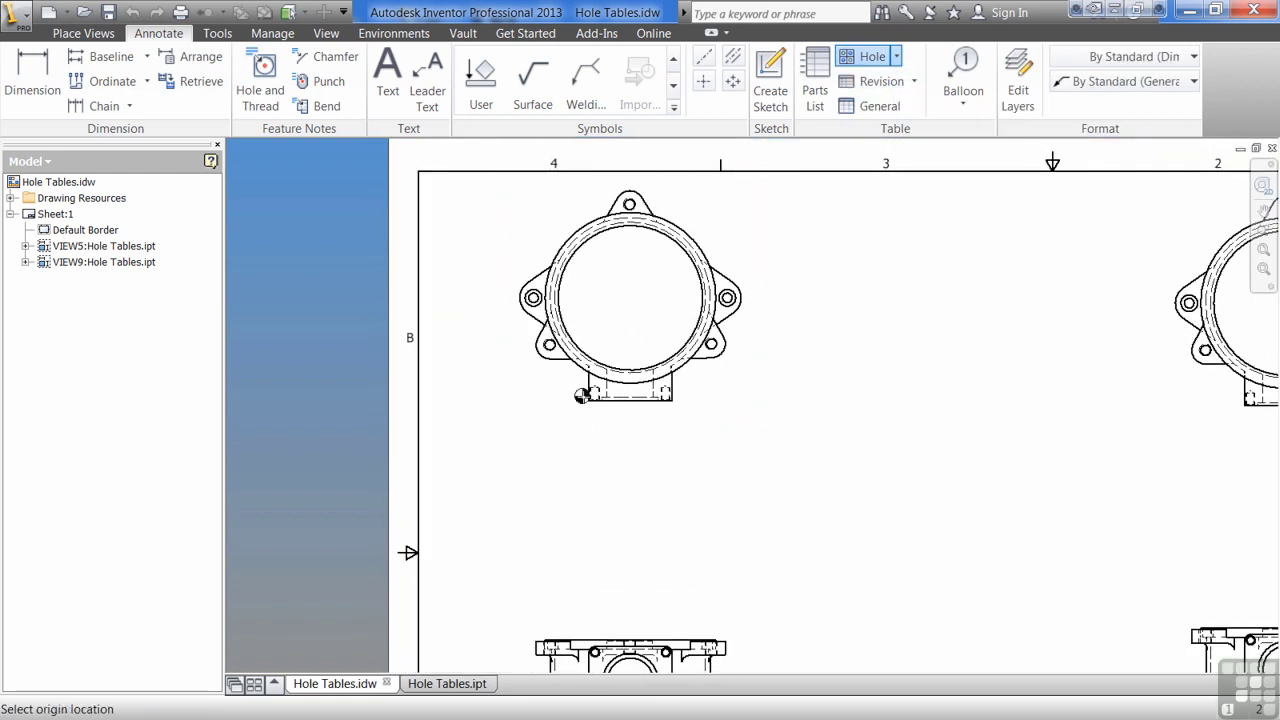
click(588, 399)
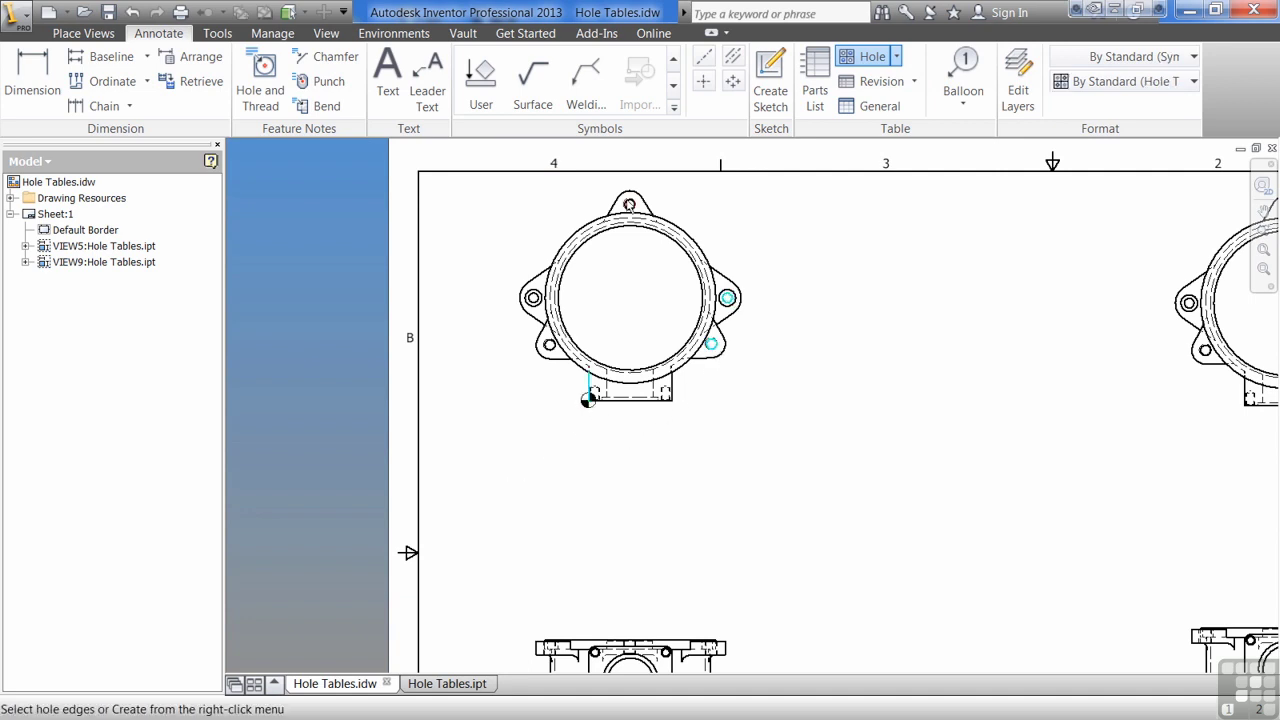
Include the lug holes and the concentric central bores, and place the hole table beside the upper-left view.
click(552, 346)
click(563, 347)
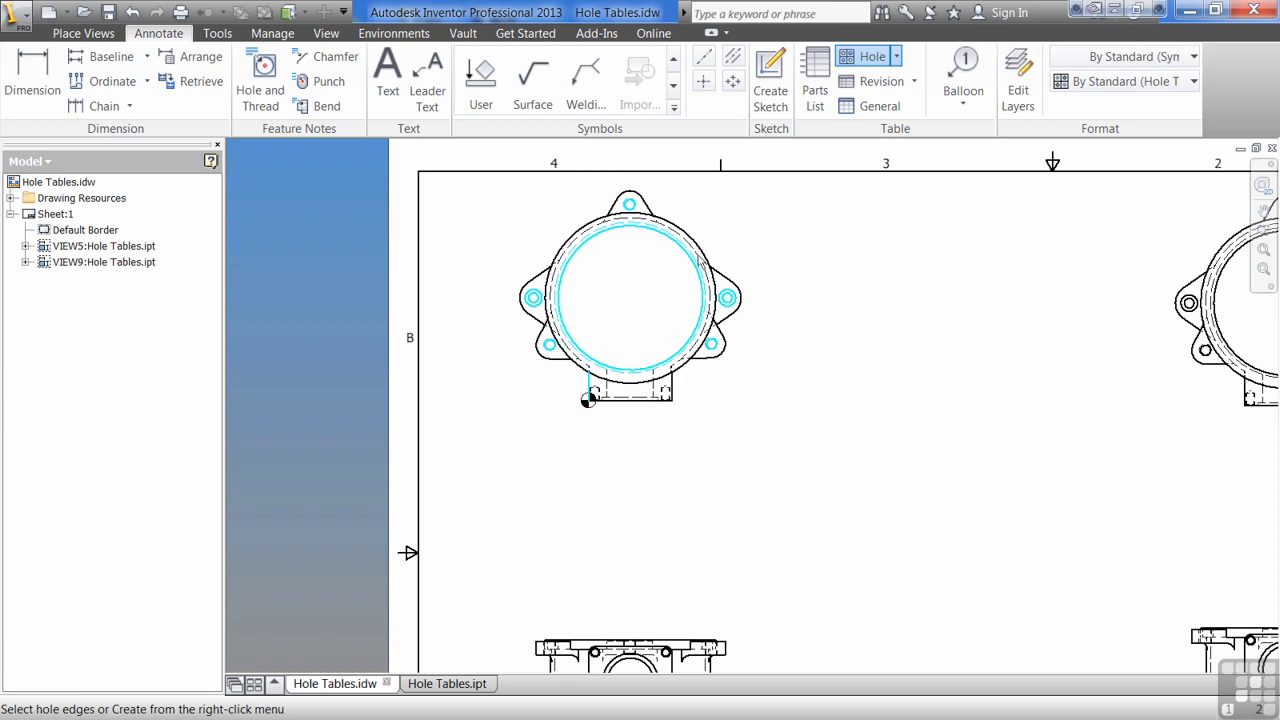
right_click(731, 397)
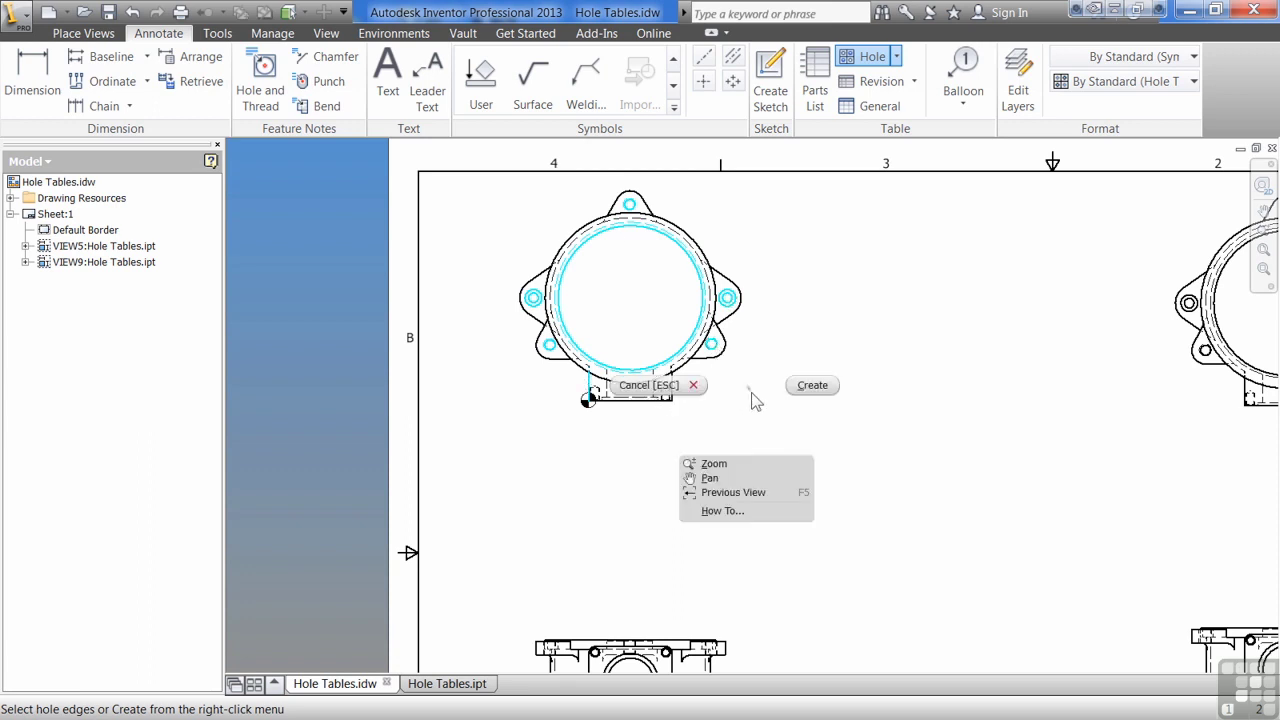
click(820, 389)
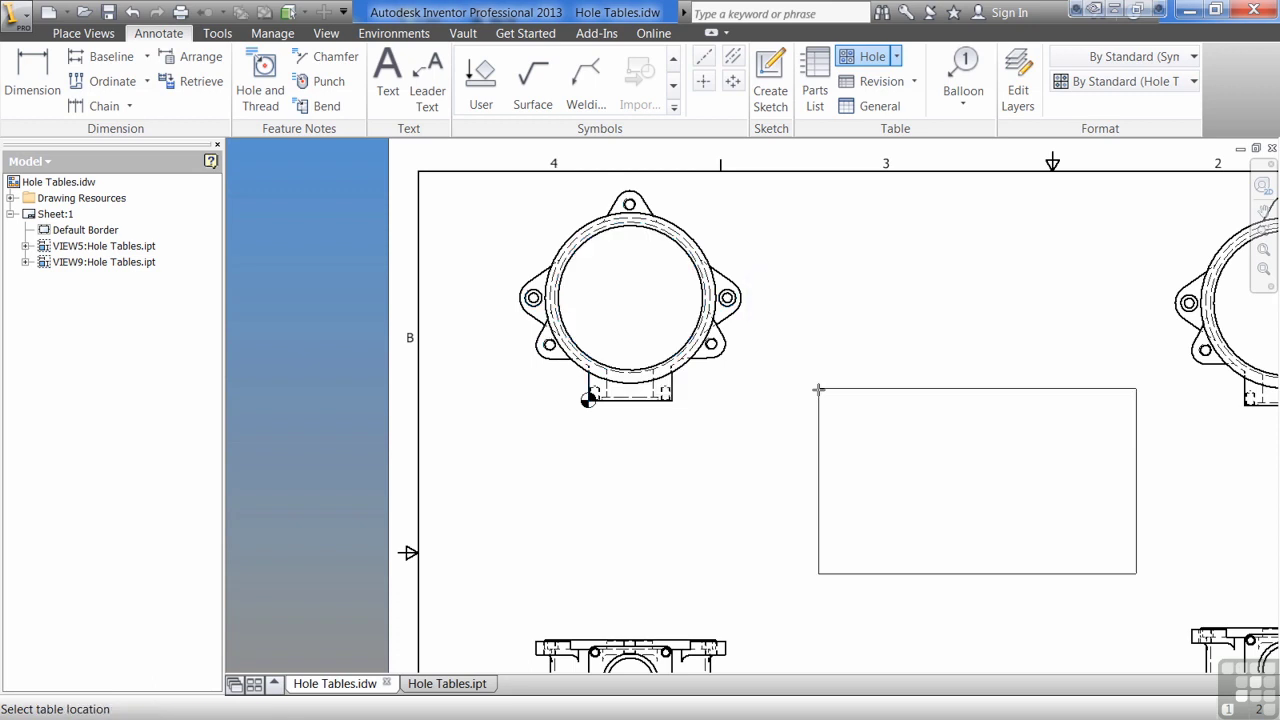
click(772, 174)
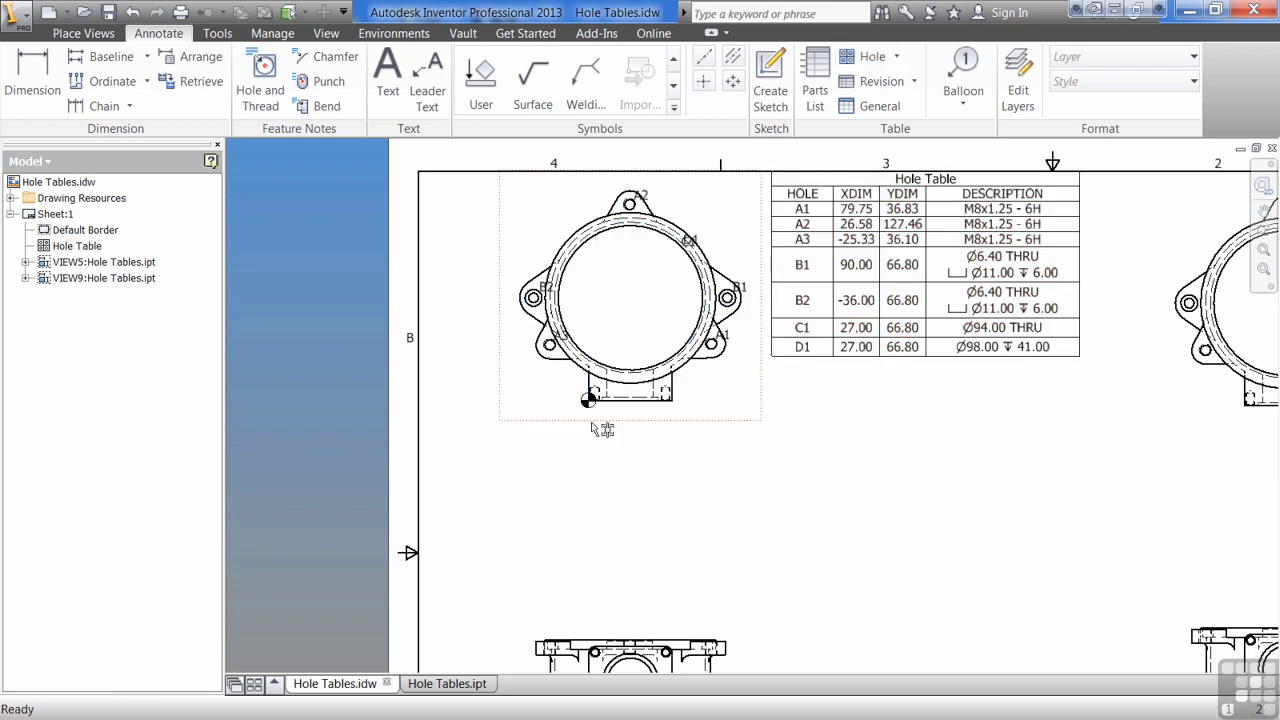
Move the B2, D1 and C1 hole tags clear of the part outline so they attach with leaders.
click(544, 288)
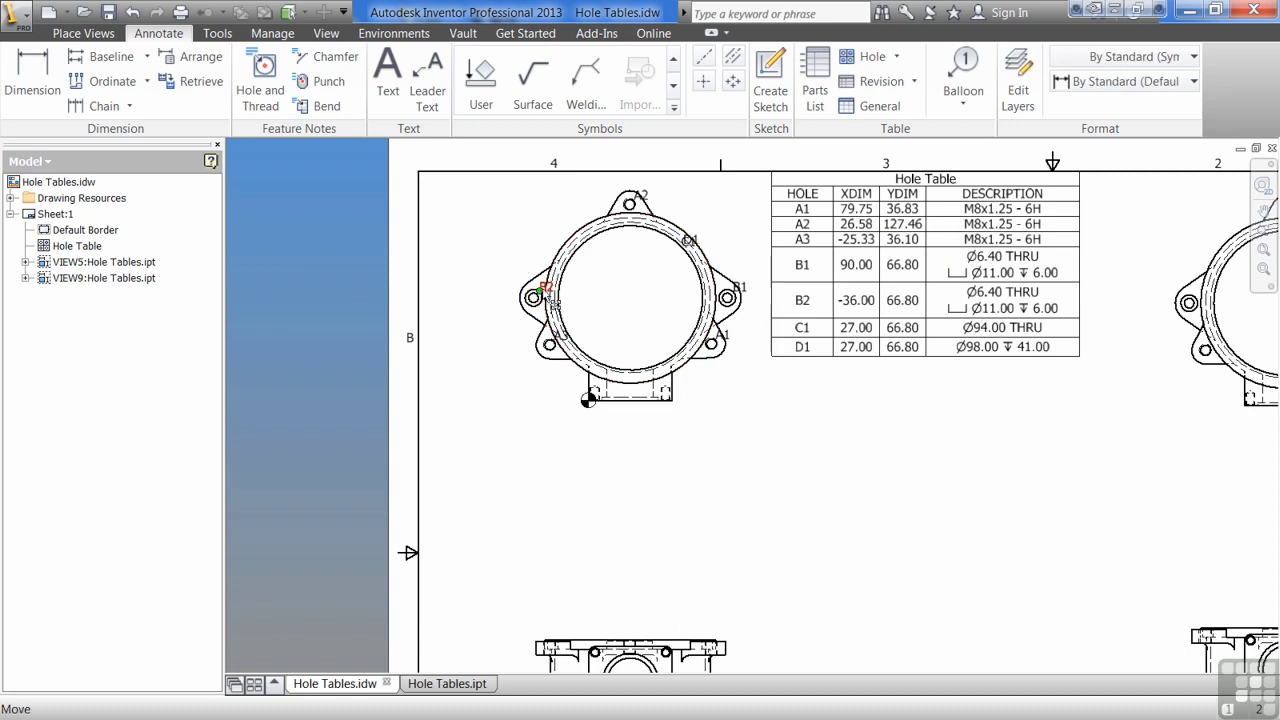
scroll(551, 300, up, 3)
click(556, 308)
drag(553, 302, 442, 264)
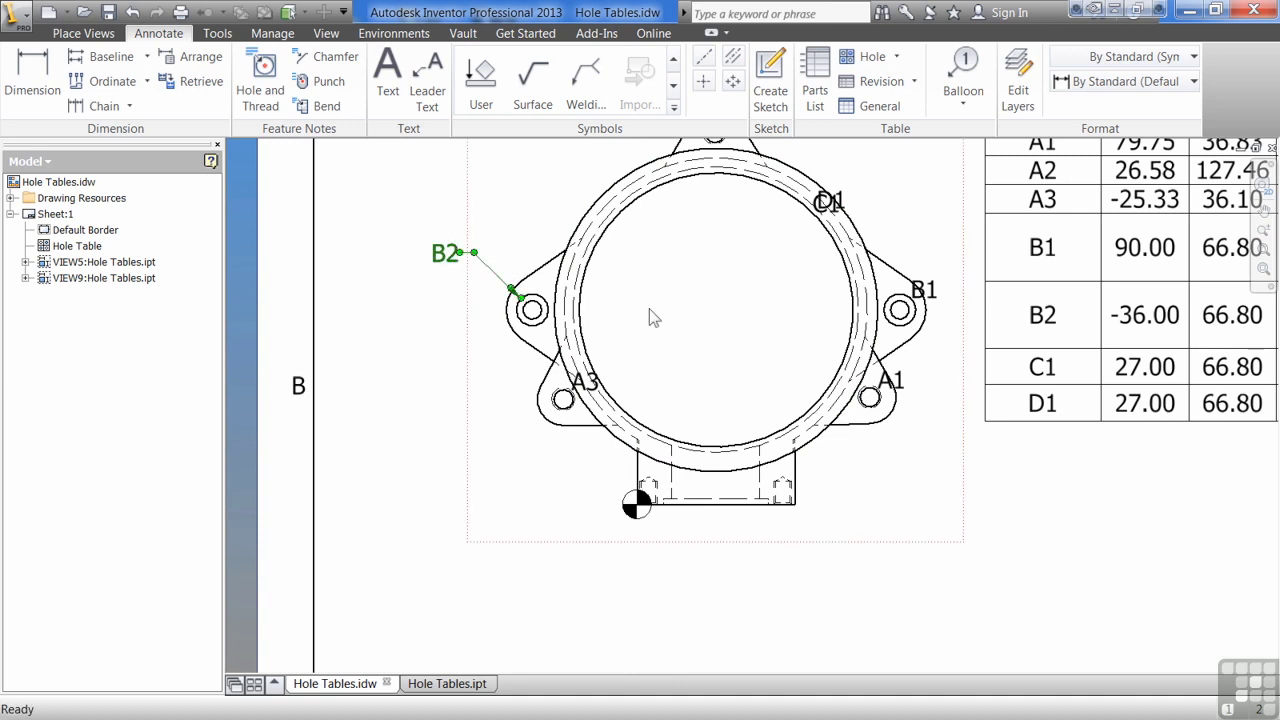
drag(828, 202, 830, 155)
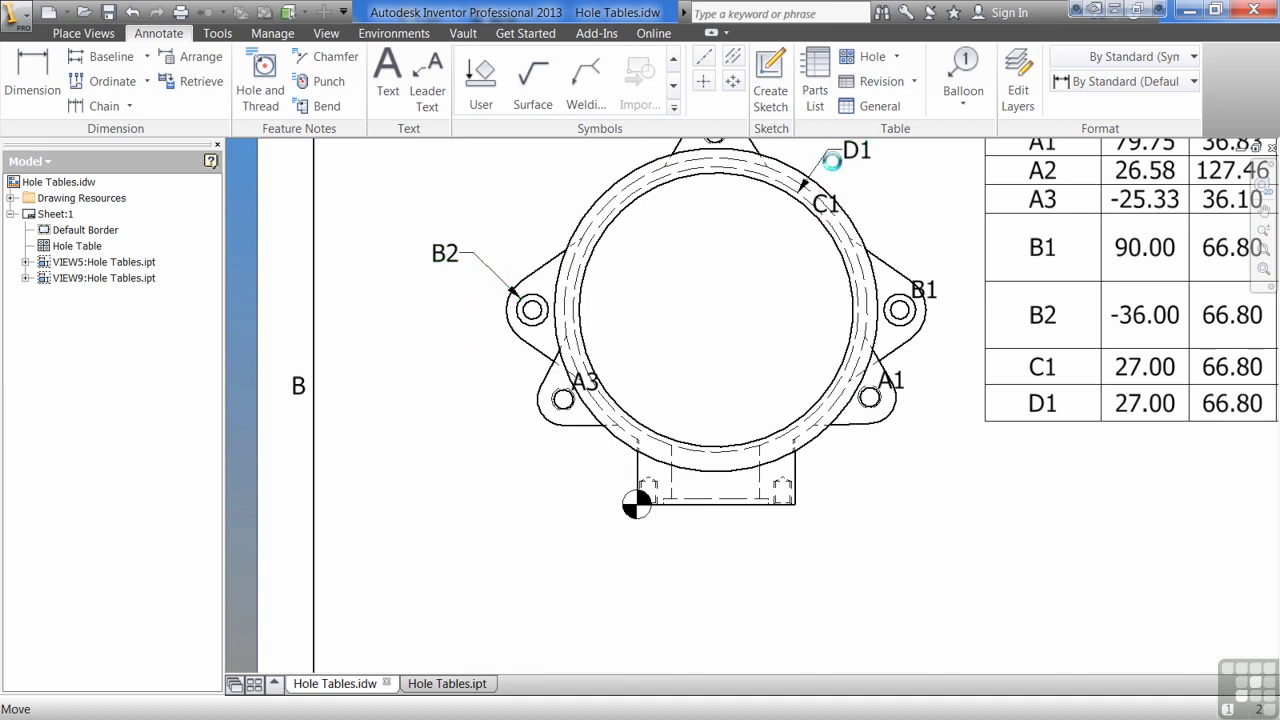
drag(823, 206, 886, 197)
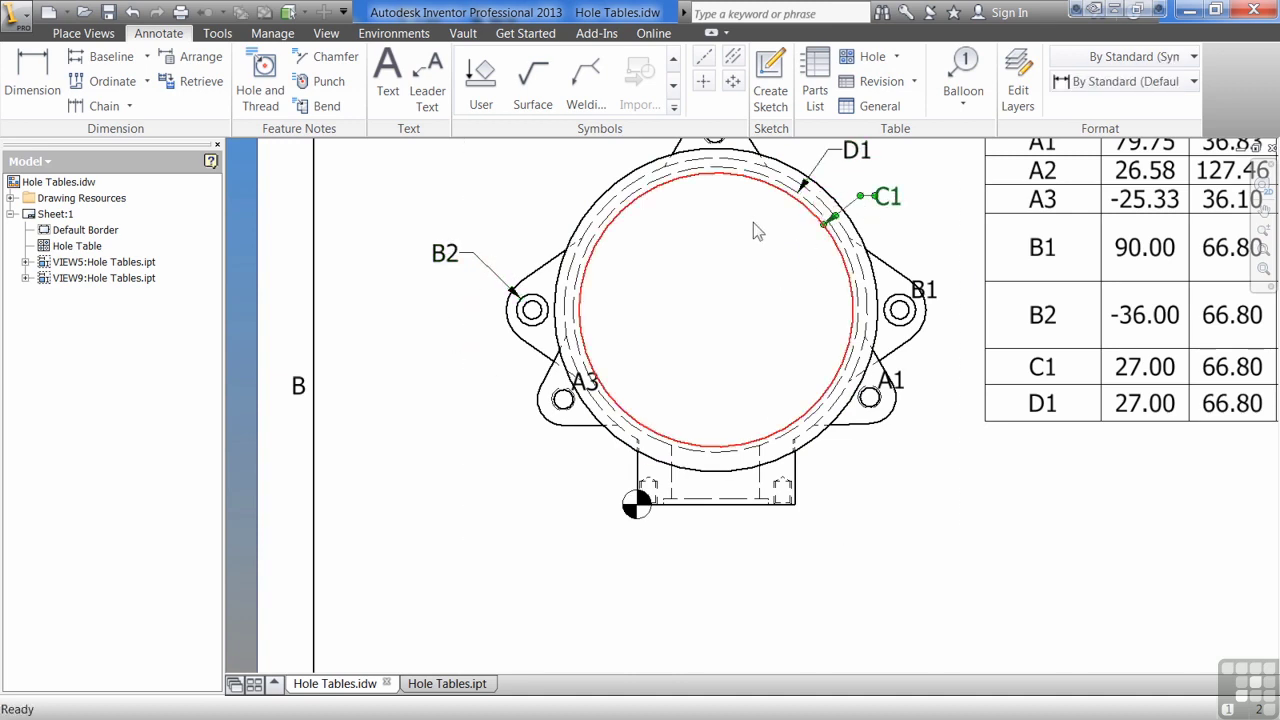
Move the B1, A2, A1 and A3 hole tags outside the upper-left view's outline.
middle_drag(757, 228, 639, 303)
drag(828, 337, 817, 340)
drag(612, 194, 655, 181)
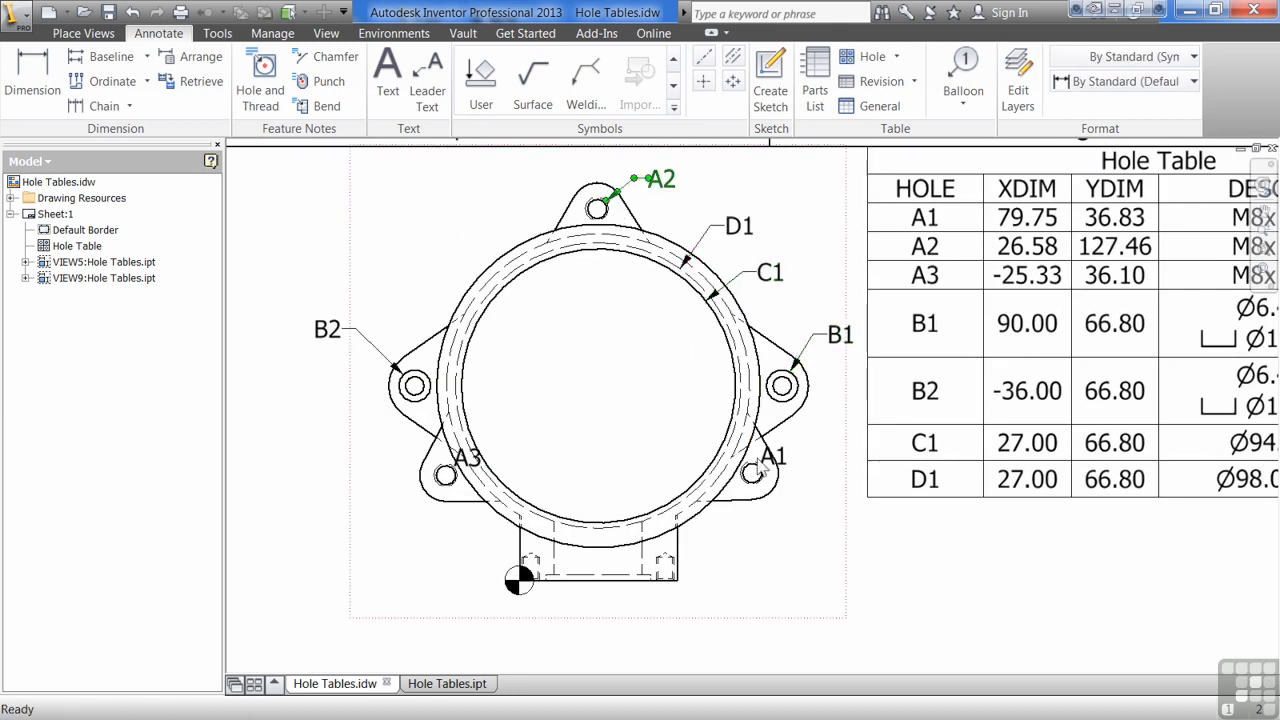
drag(764, 464, 804, 448)
drag(463, 478, 383, 494)
Relocate the hole table origin along the boss's bottom edge and then to the centre of the large bore.
scroll(385, 494, up, 2)
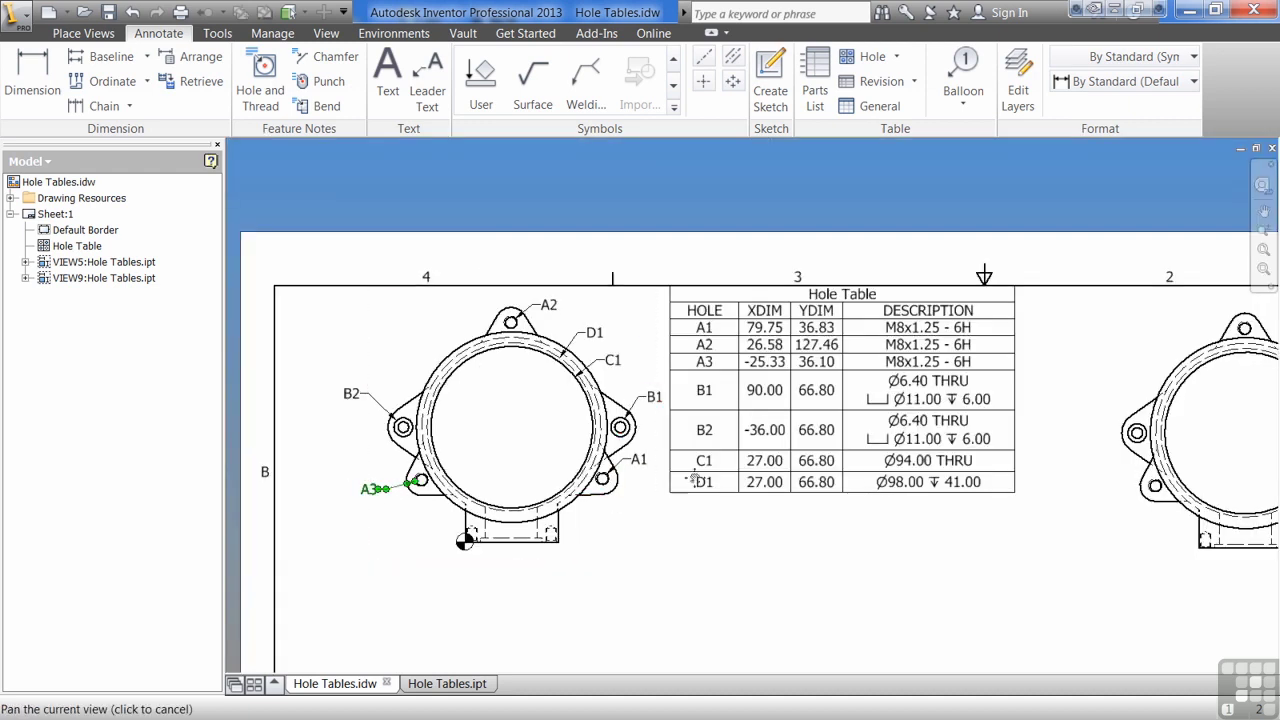
middle_drag(462, 534, 540, 514)
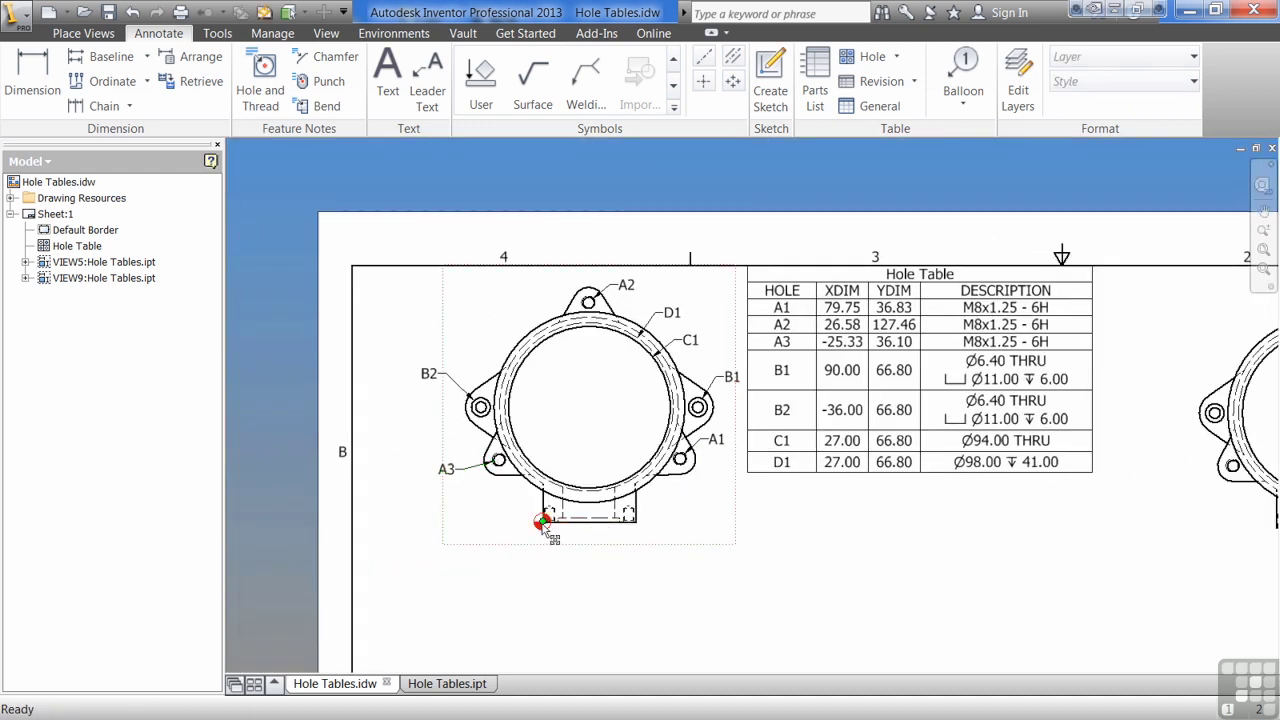
click(586, 522)
drag(588, 527, 633, 524)
drag(590, 303, 589, 407)
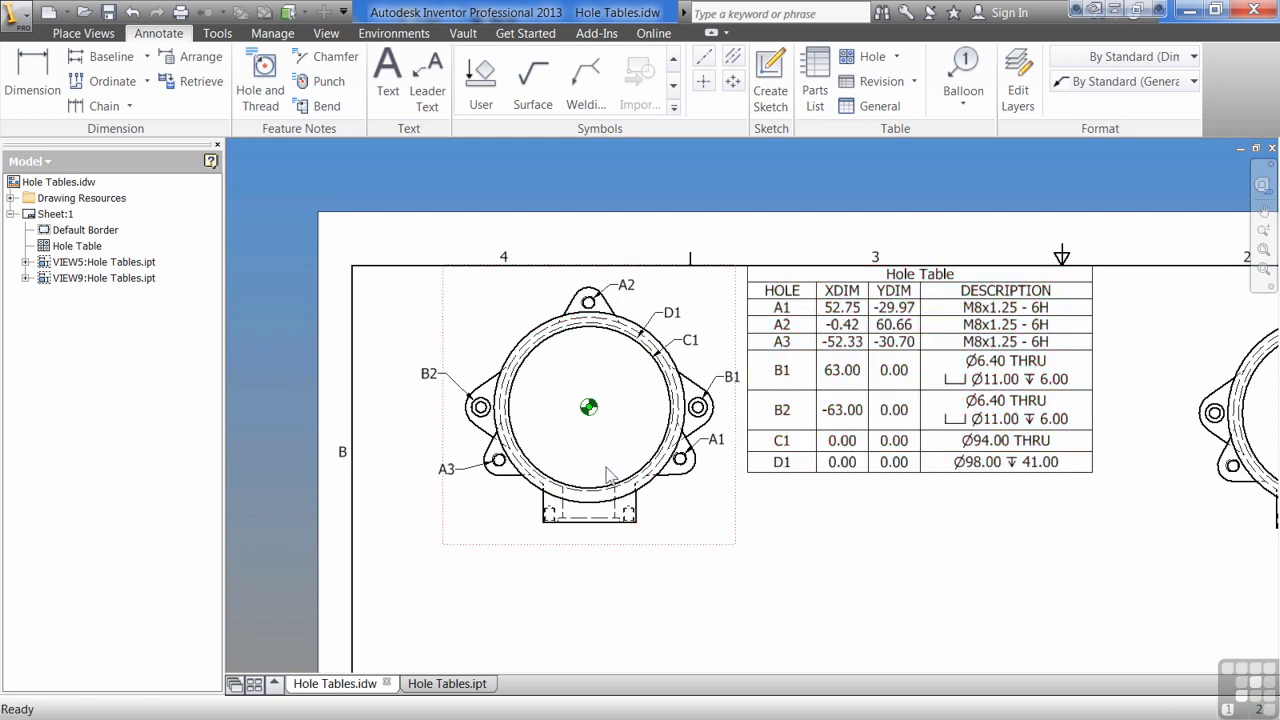
Move the hole table origin to the midpoint of the boss's bottom edge in the upper-left view.
drag(590, 410, 589, 521)
middle_drag(816, 522, 793, 467)
click(734, 502)
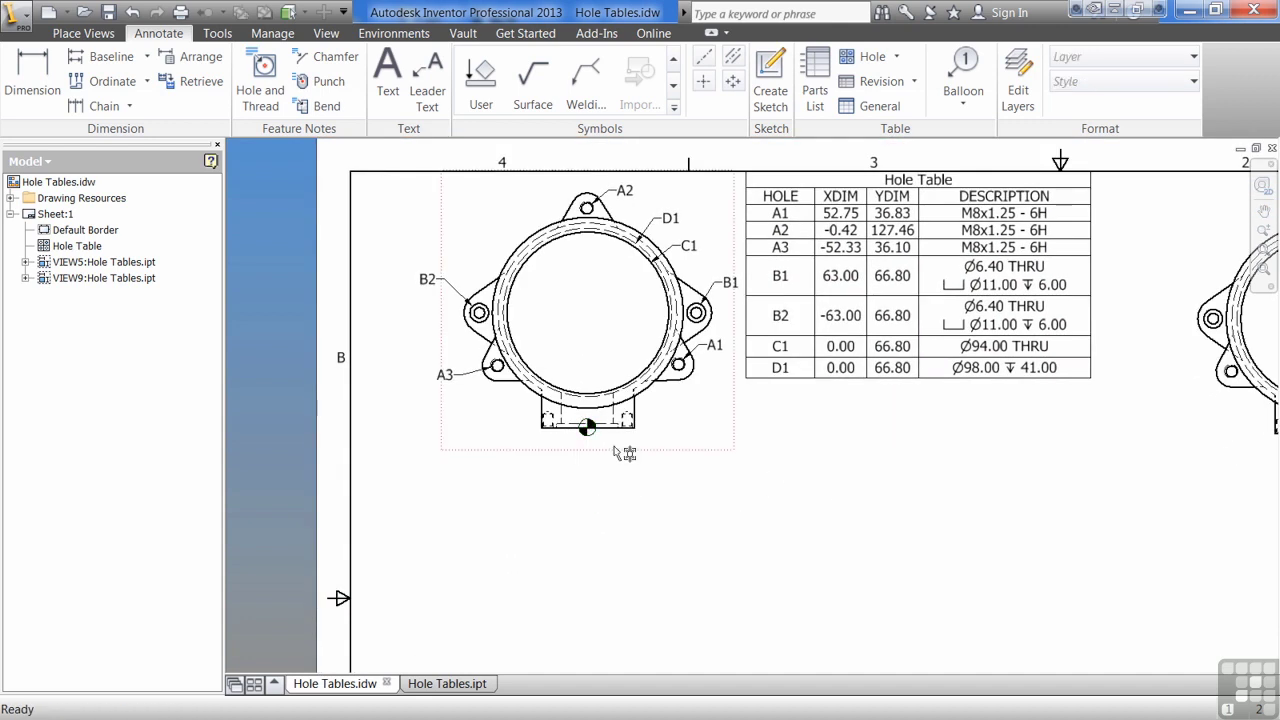
Create a Hole View table for the lower-left view with its origin at the view's lower-left corner, placing it beside the view.
scroll(613, 446, up, 3)
middle_drag(667, 517, 692, 385)
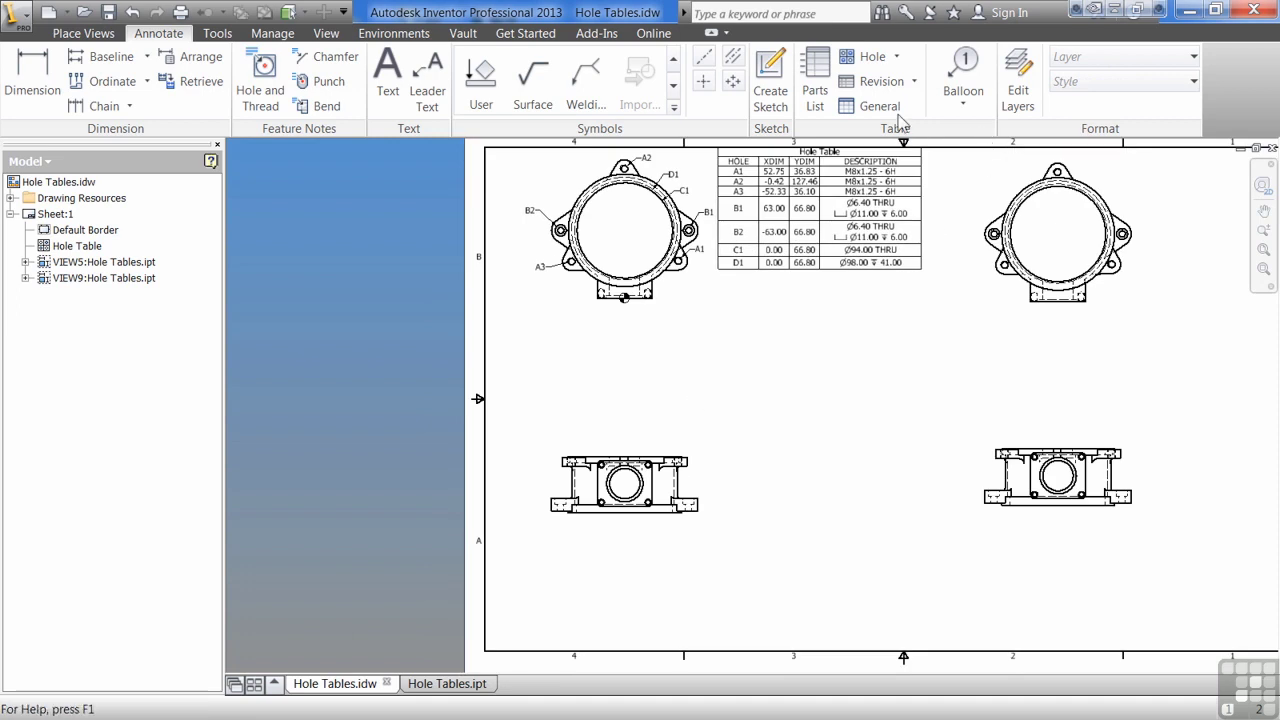
click(896, 56)
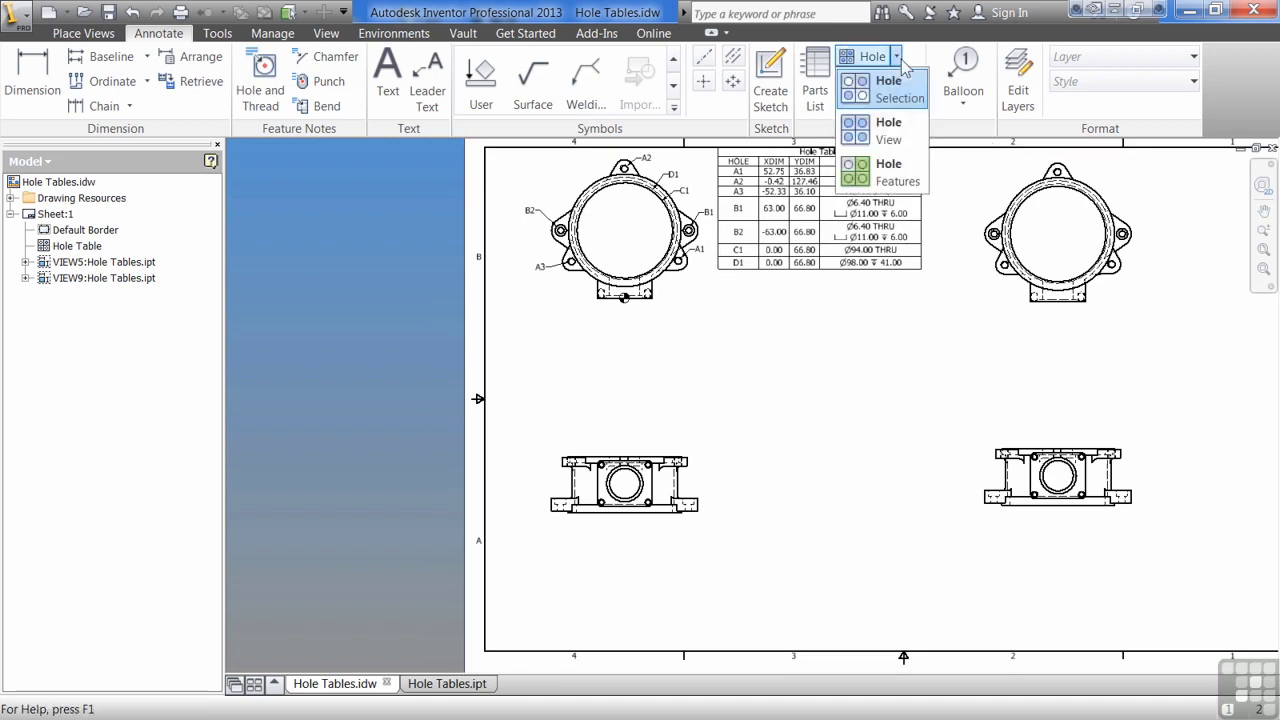
click(883, 138)
click(672, 522)
scroll(538, 508, down, 3)
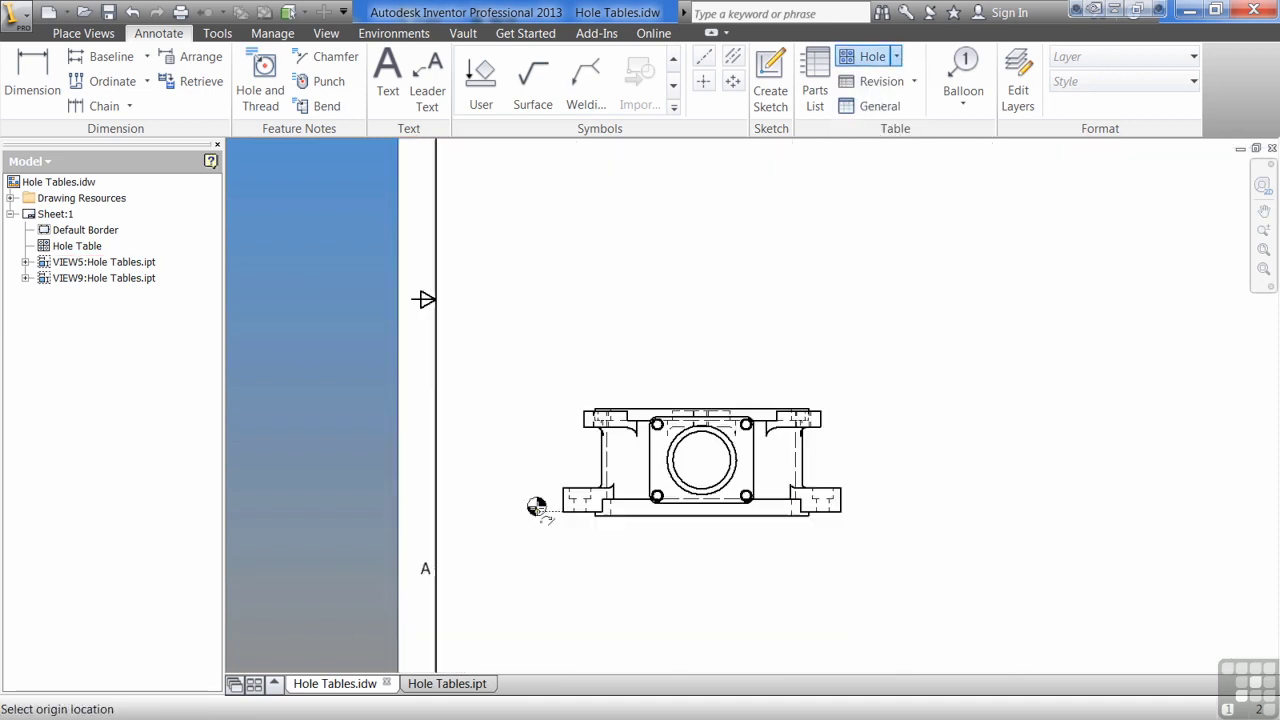
click(564, 515)
scroll(567, 514, up, 3)
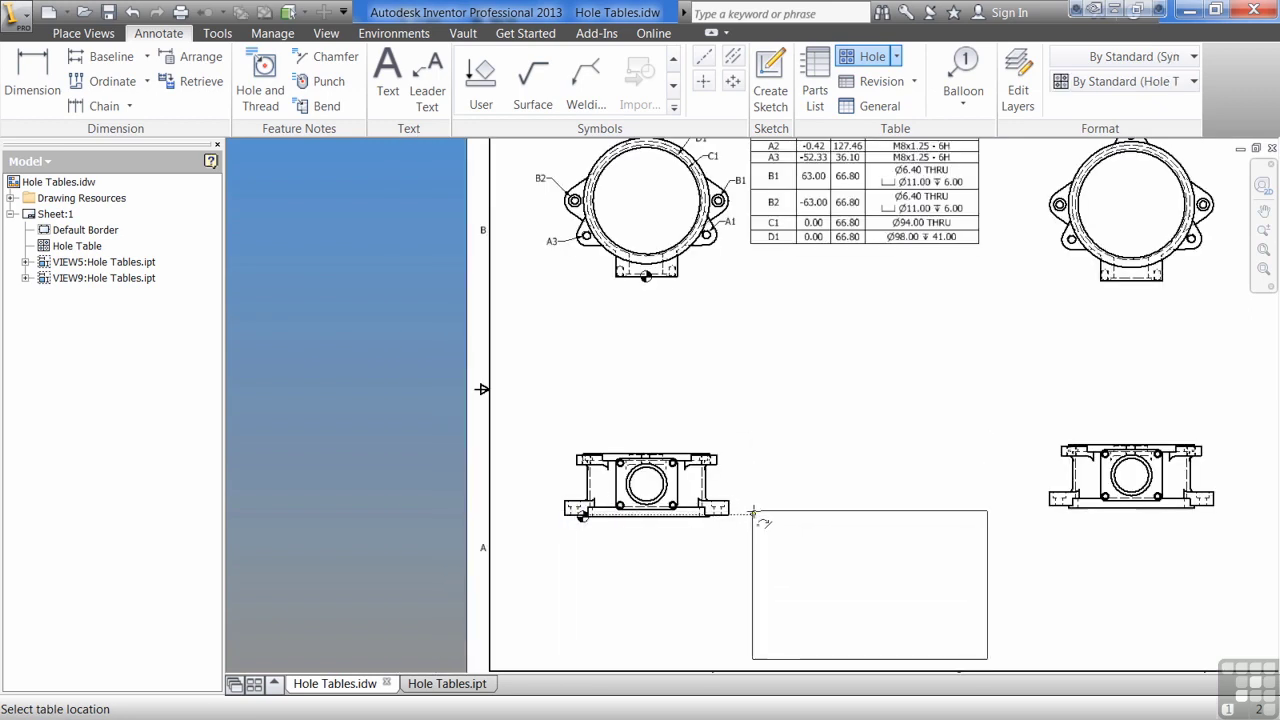
click(757, 512)
middle_drag(709, 560, 557, 521)
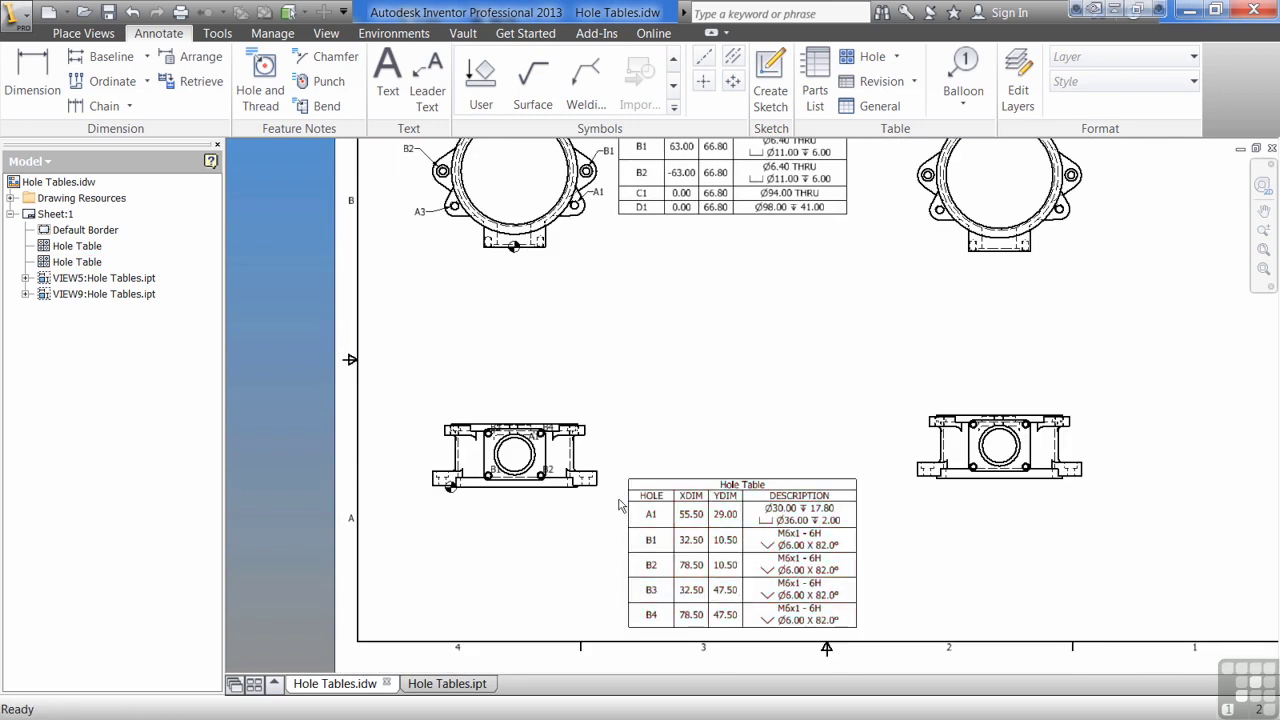
Start a Hole Features table for the lower-right view, with its origin at the lower-left corner of the central base plate.
middle_drag(1008, 530, 769, 491)
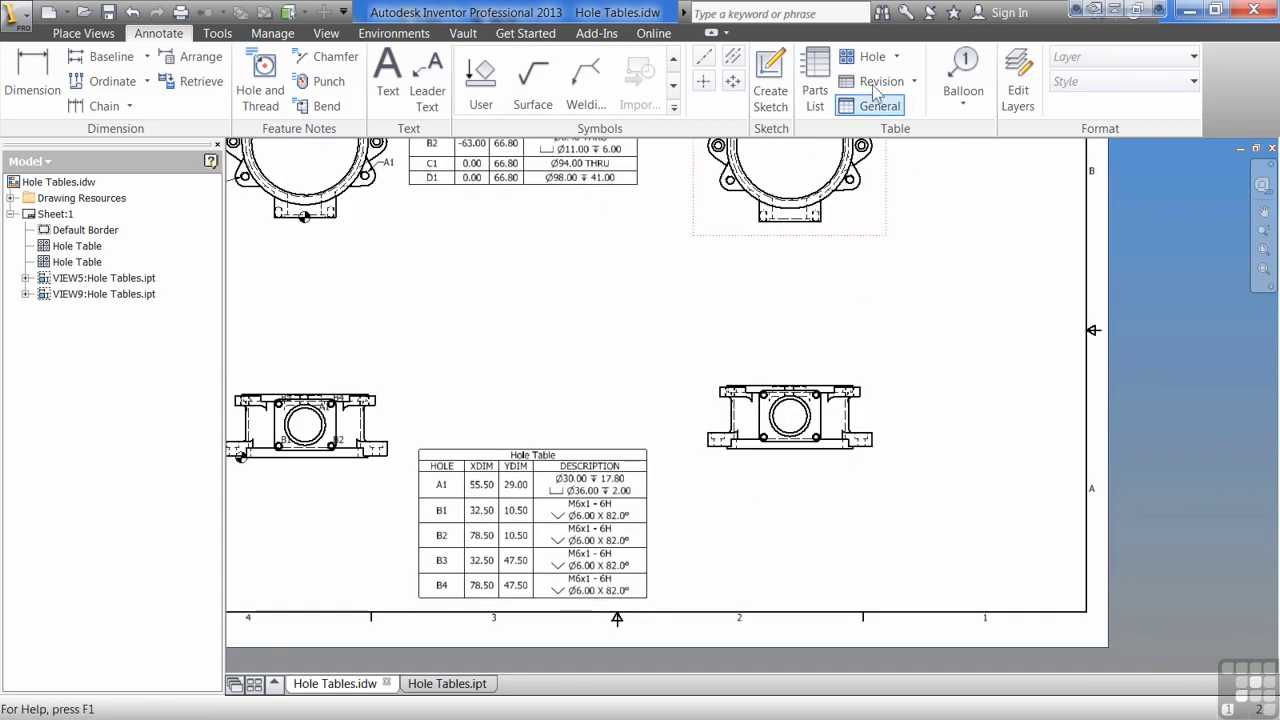
click(897, 60)
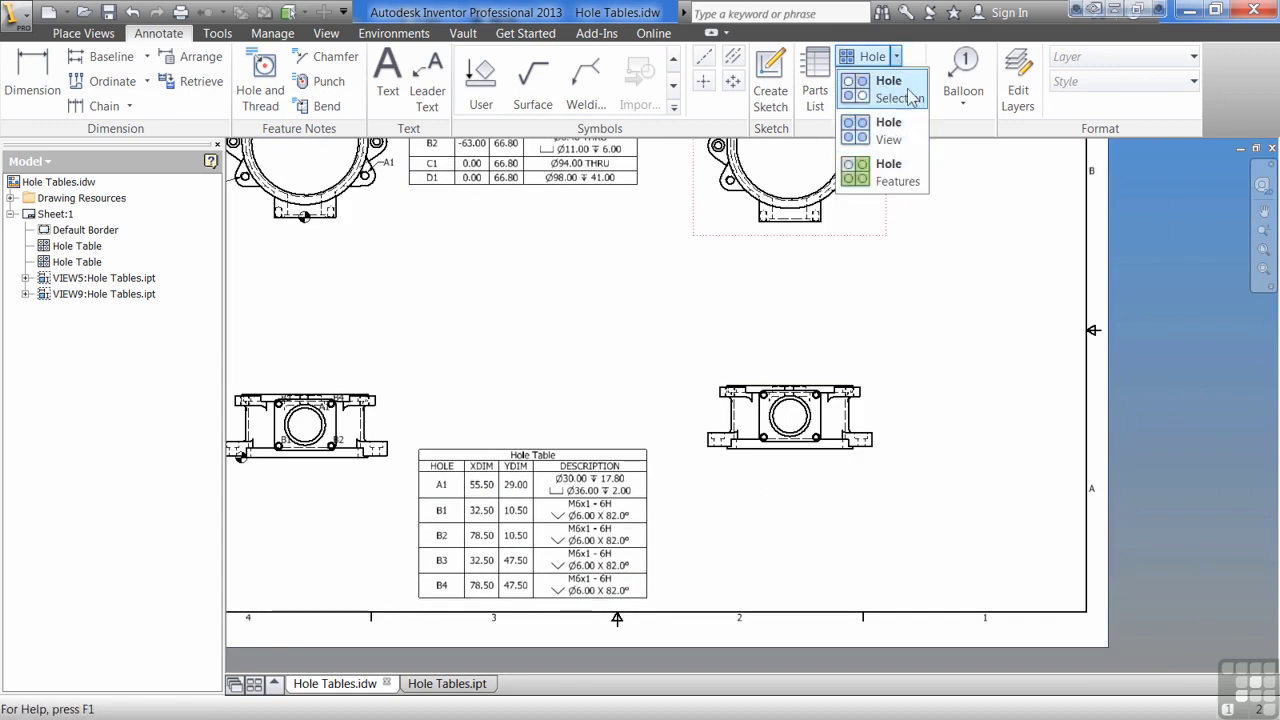
click(880, 175)
click(815, 415)
scroll(752, 456, down, 3)
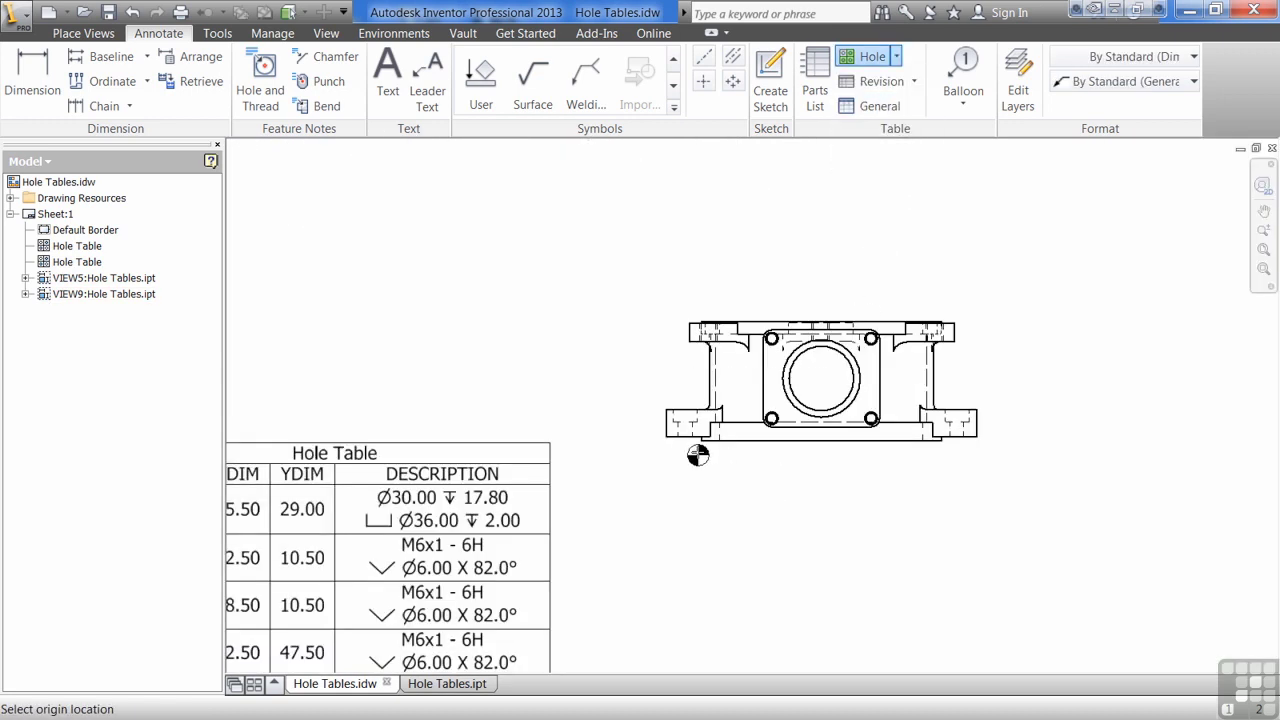
click(700, 439)
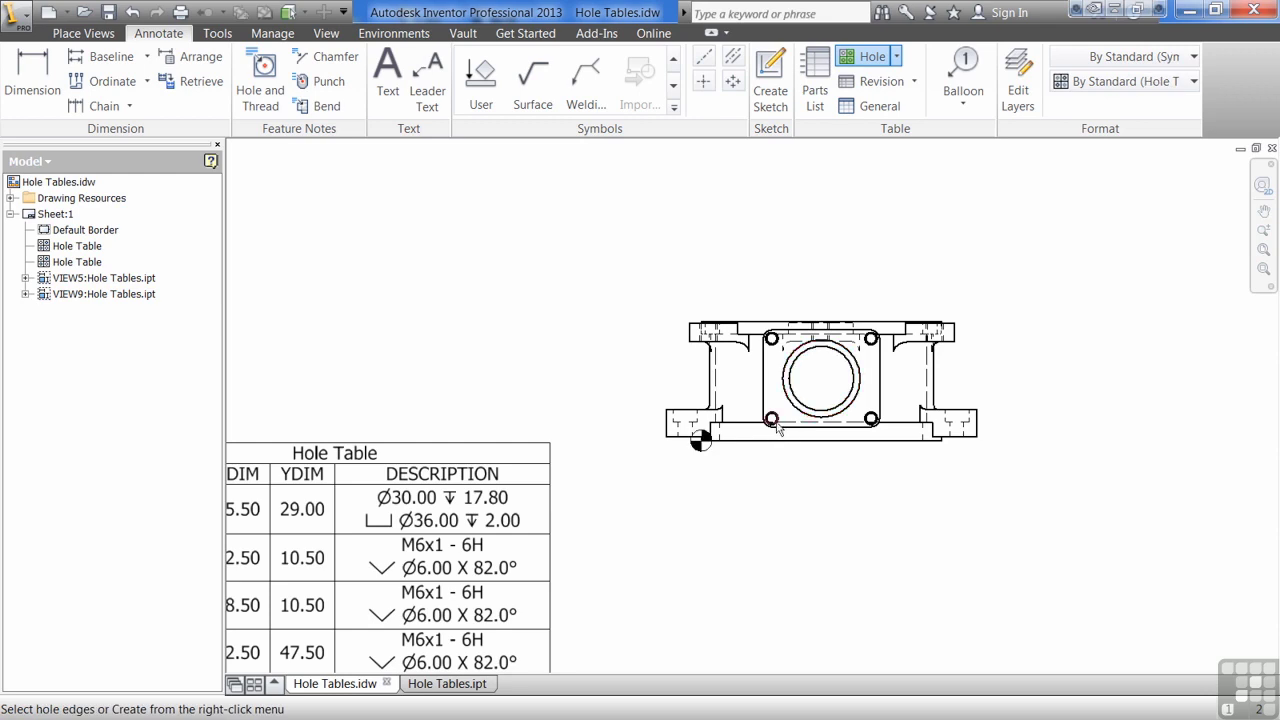
Select the small corner holes of the square flange and place the Hole Features table below the lower-right view.
click(772, 340)
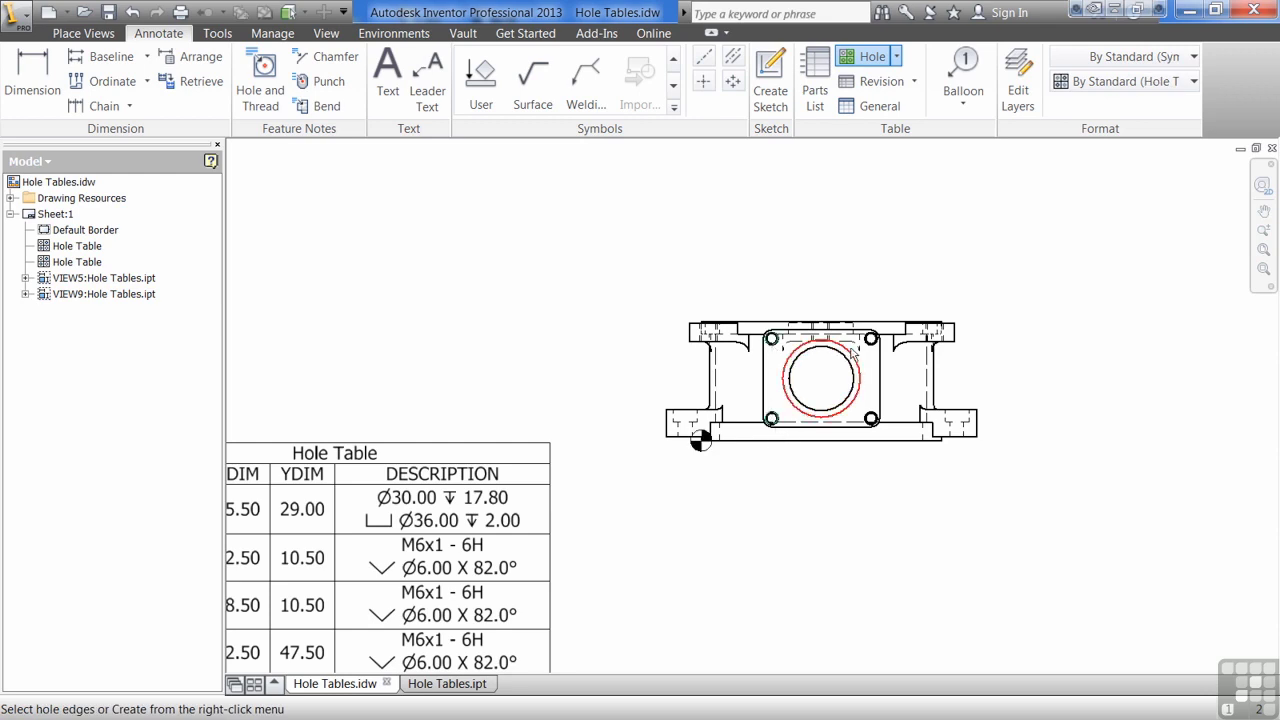
click(872, 339)
click(872, 418)
scroll(830, 417, down, 3)
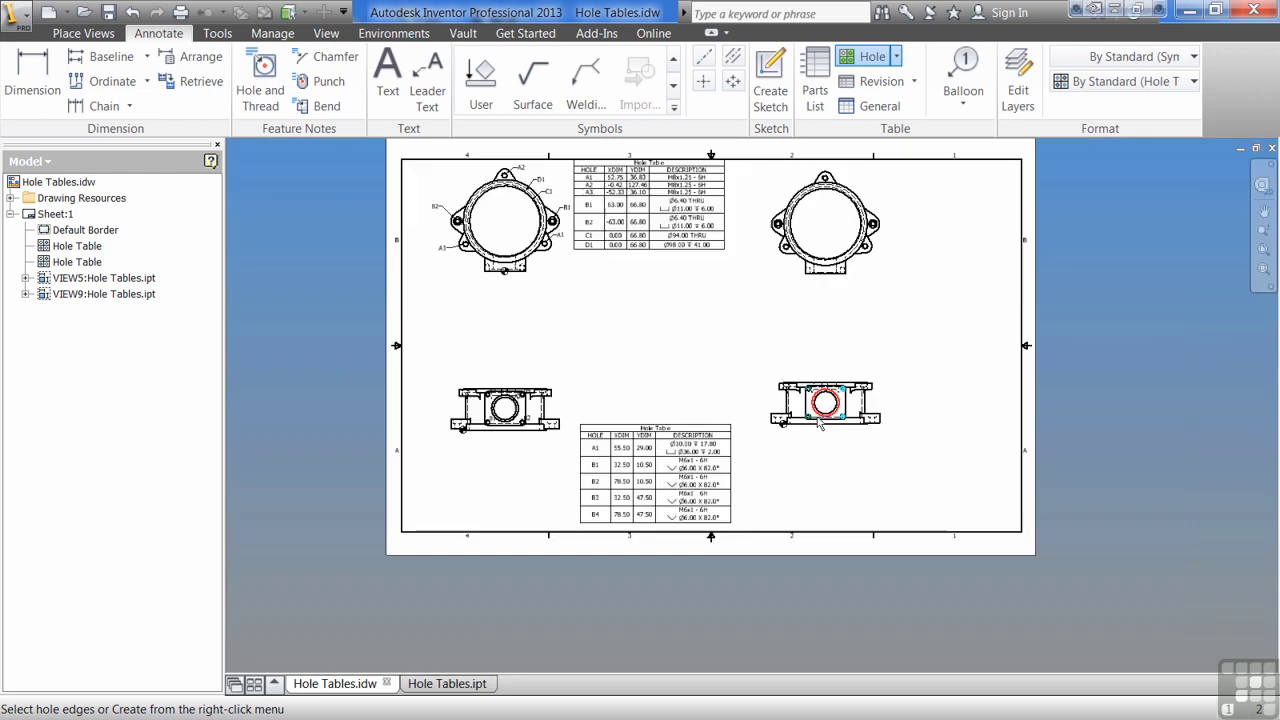
right_click(800, 440)
click(847, 443)
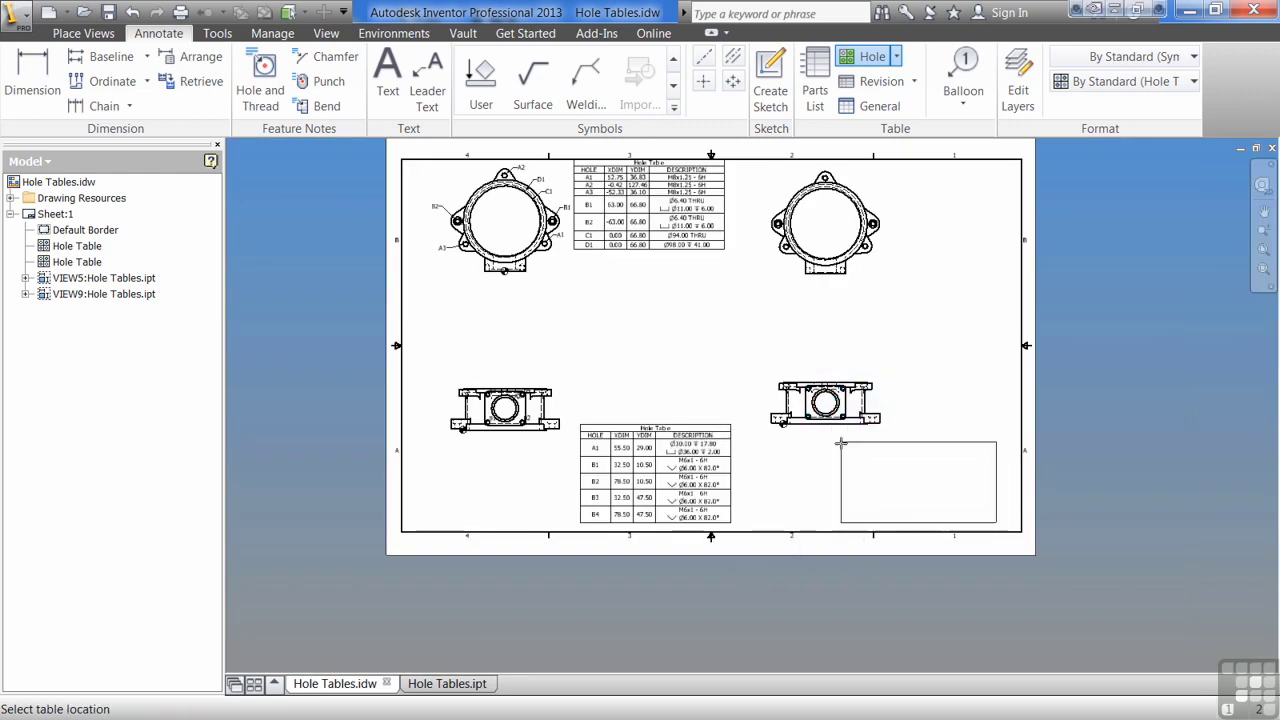
click(830, 456)
Undo the Hole Features table placed below the lower-right view.
scroll(830, 460, up, 4)
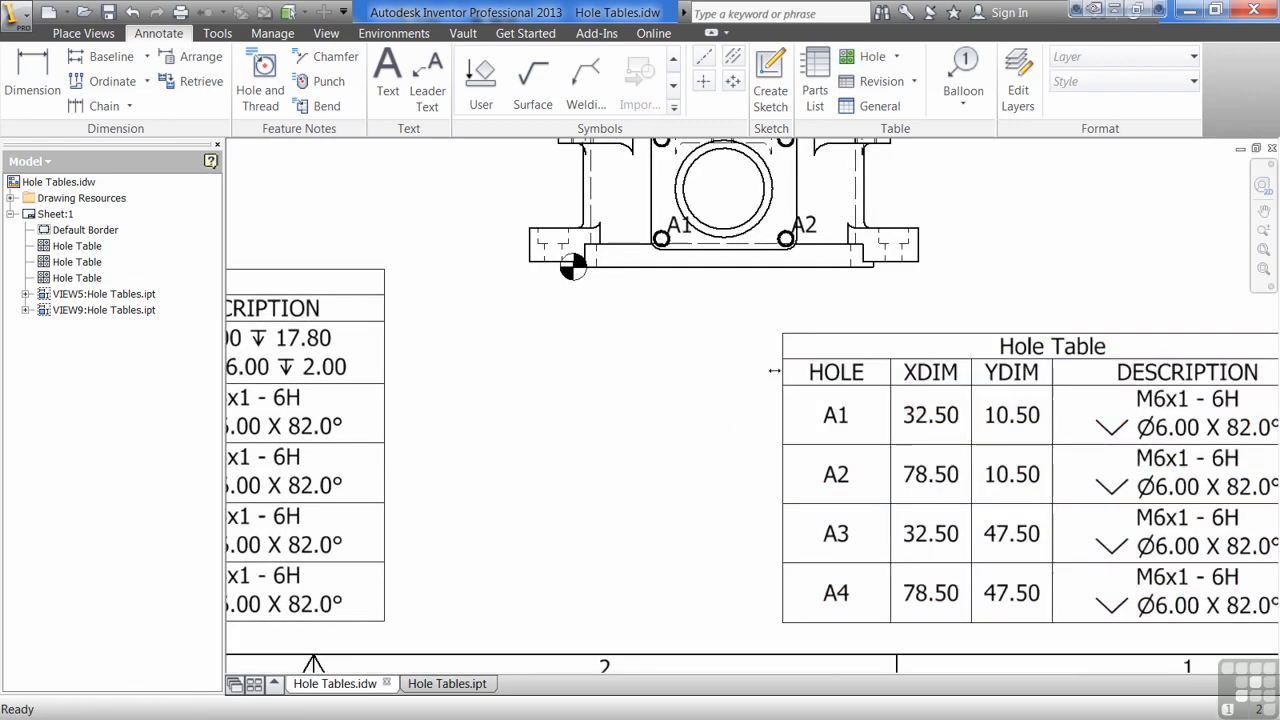
scroll(734, 450, down, 2)
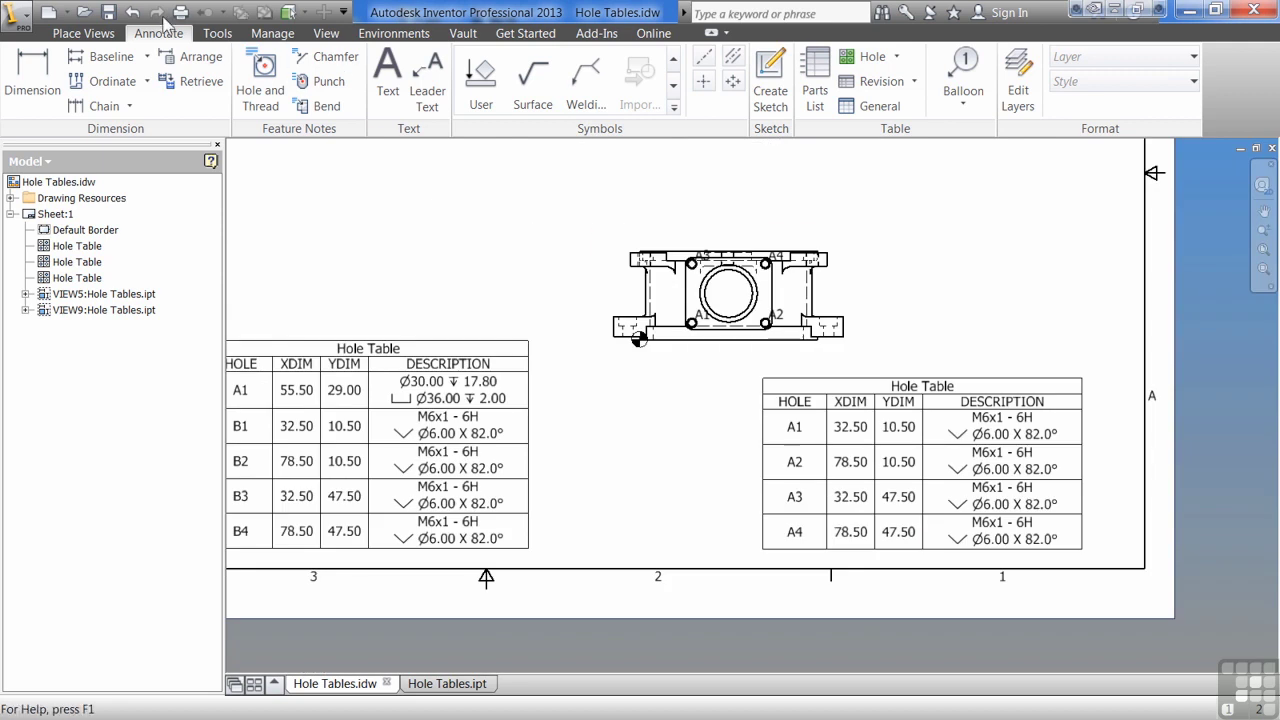
click(132, 12)
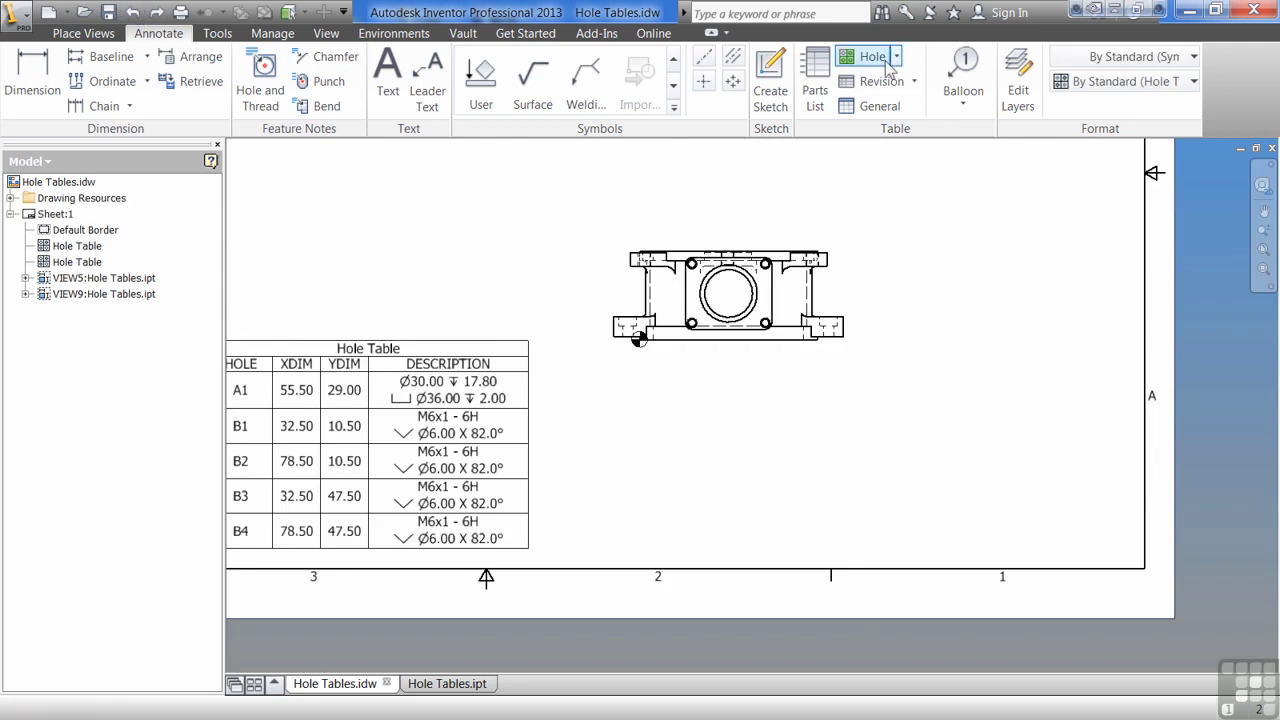
Create a Hole Features table from the lower-left corner hole of the square flange, placing it below and right of the lower-right view.
click(870, 57)
click(695, 332)
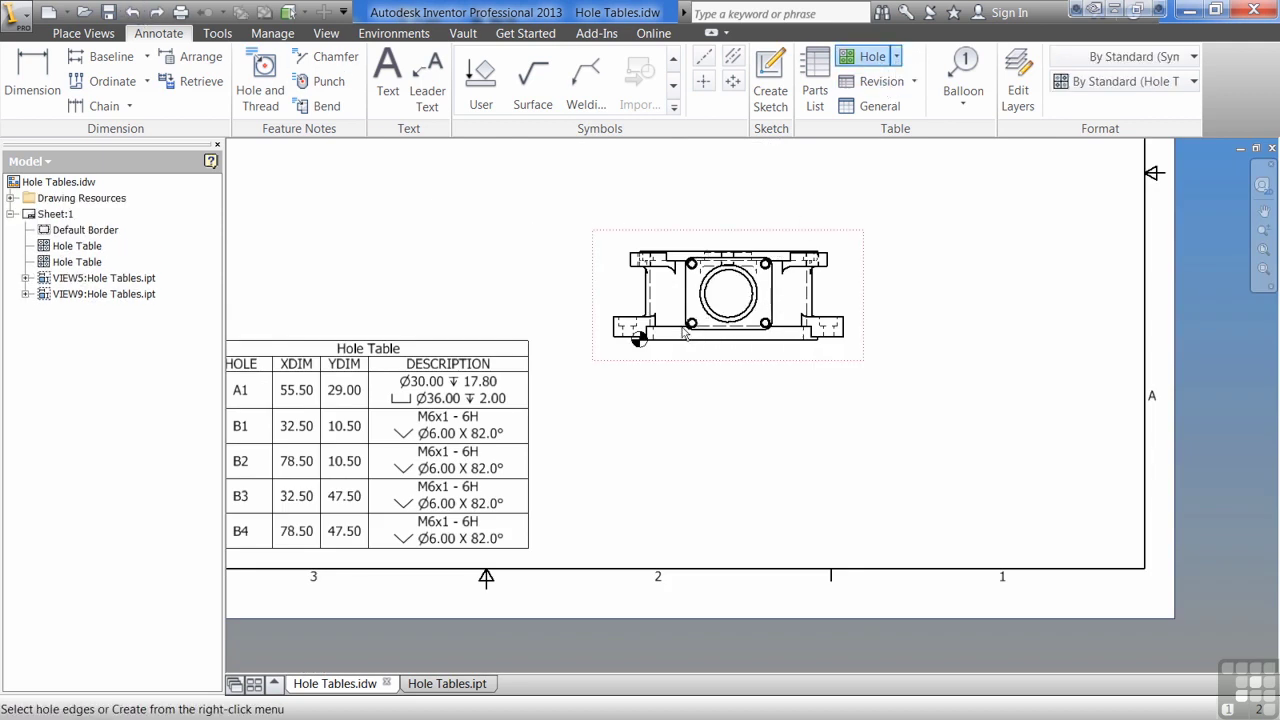
right_click(688, 374)
click(749, 366)
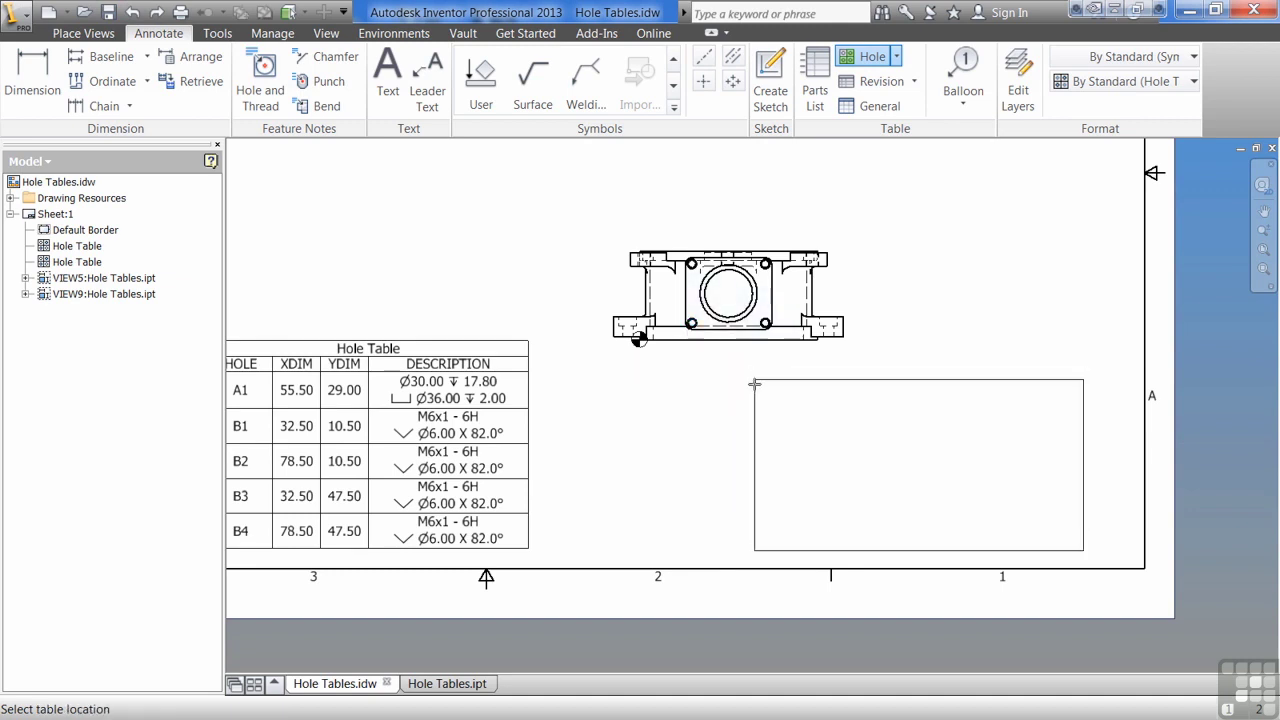
click(788, 370)
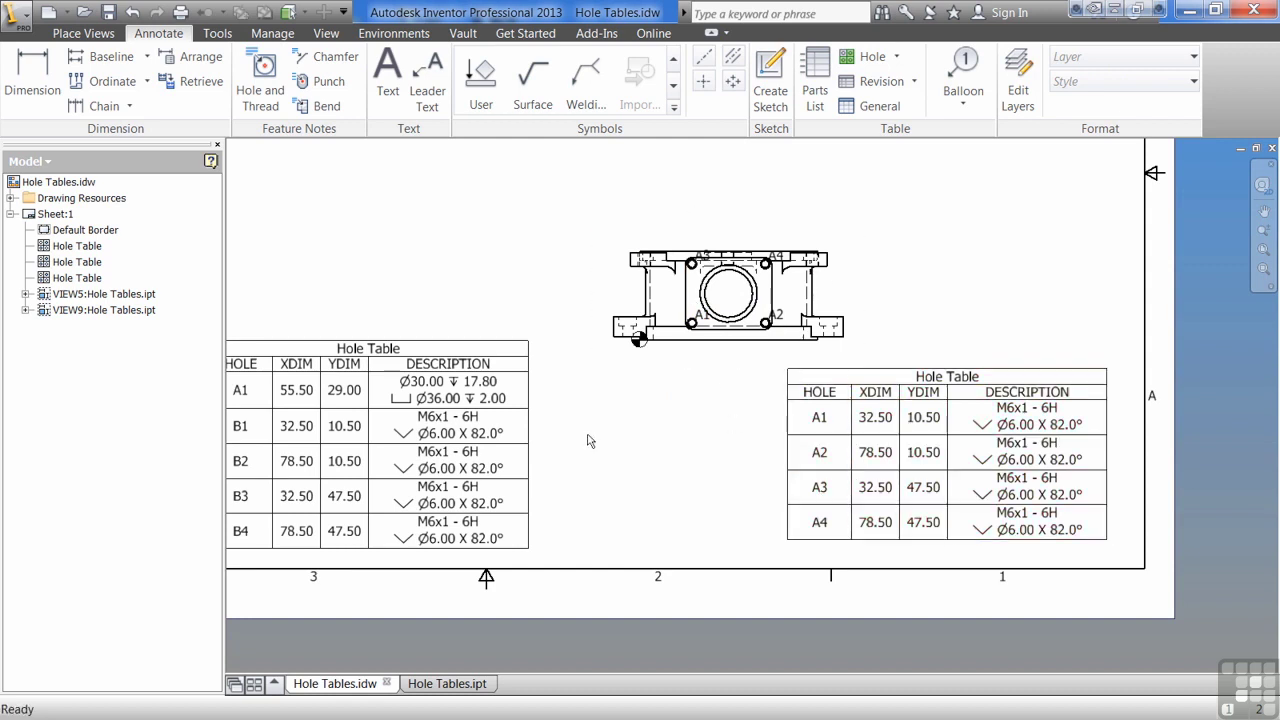
Set the lower-left view's hole table to merge rows with Rollup and arrange its tags by size.
middle_drag(613, 413, 912, 370)
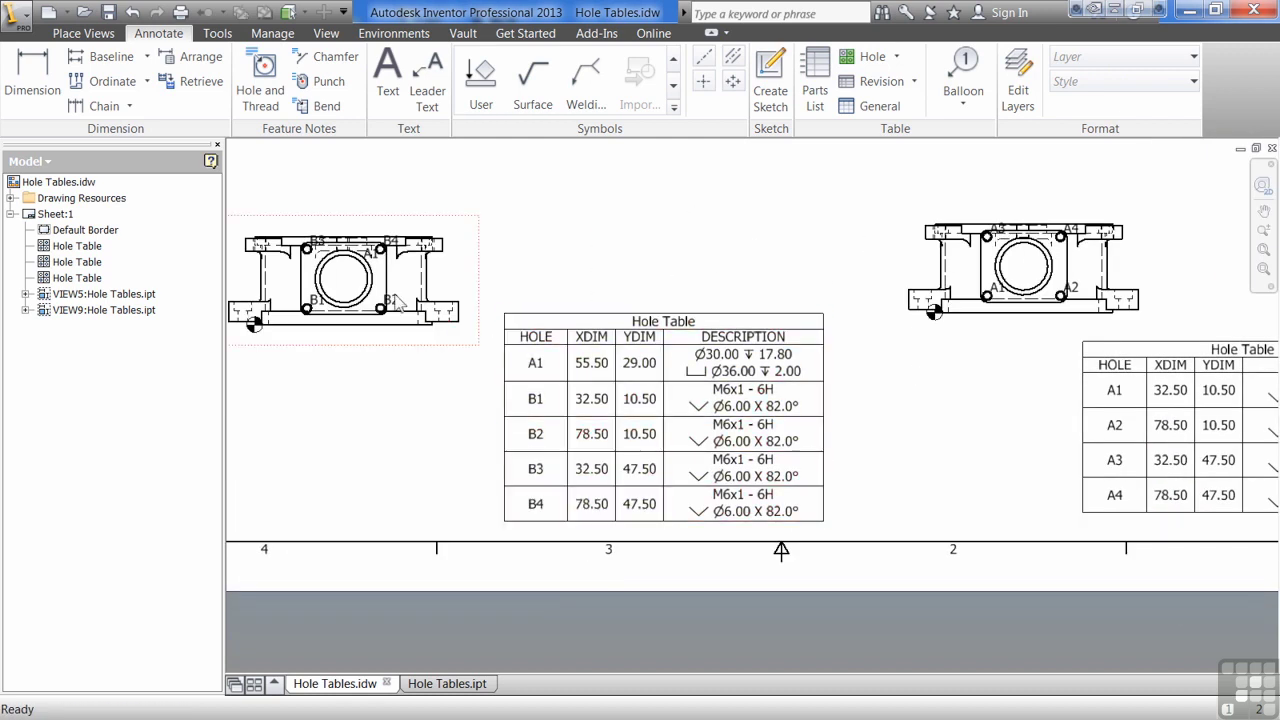
middle_drag(984, 402, 880, 402)
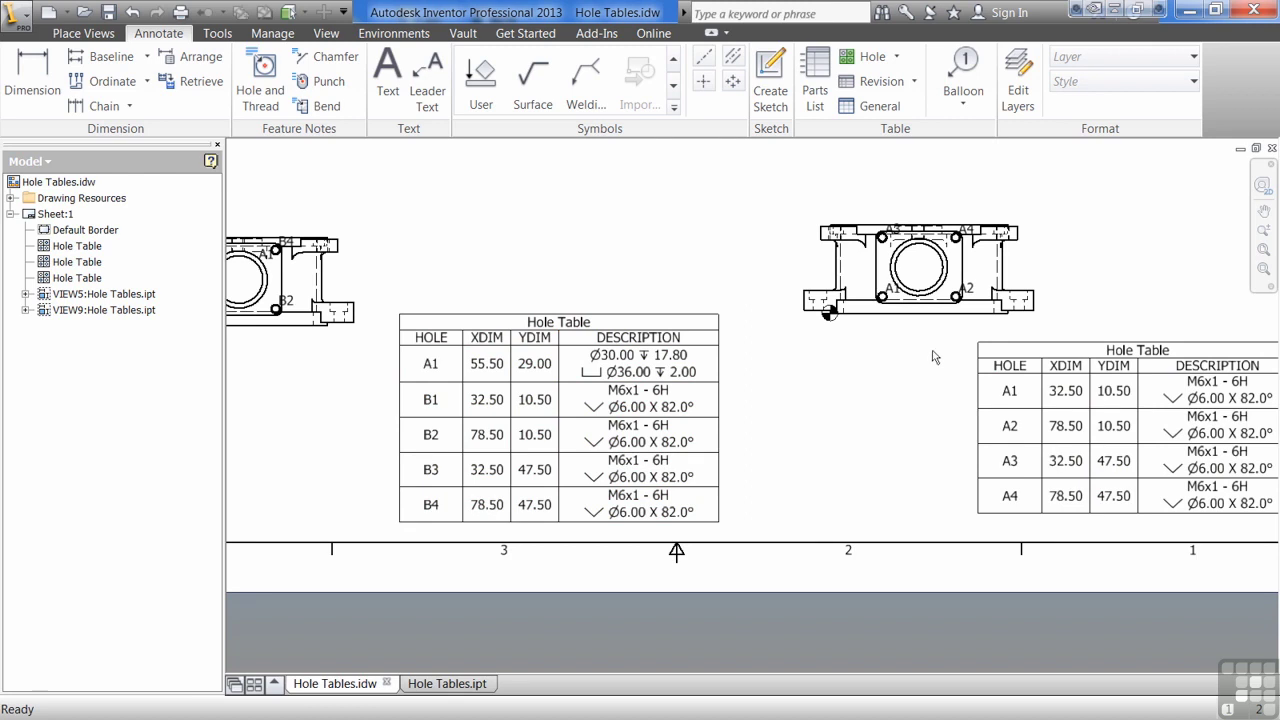
scroll(825, 359, up, 2)
middle_drag(789, 371, 800, 449)
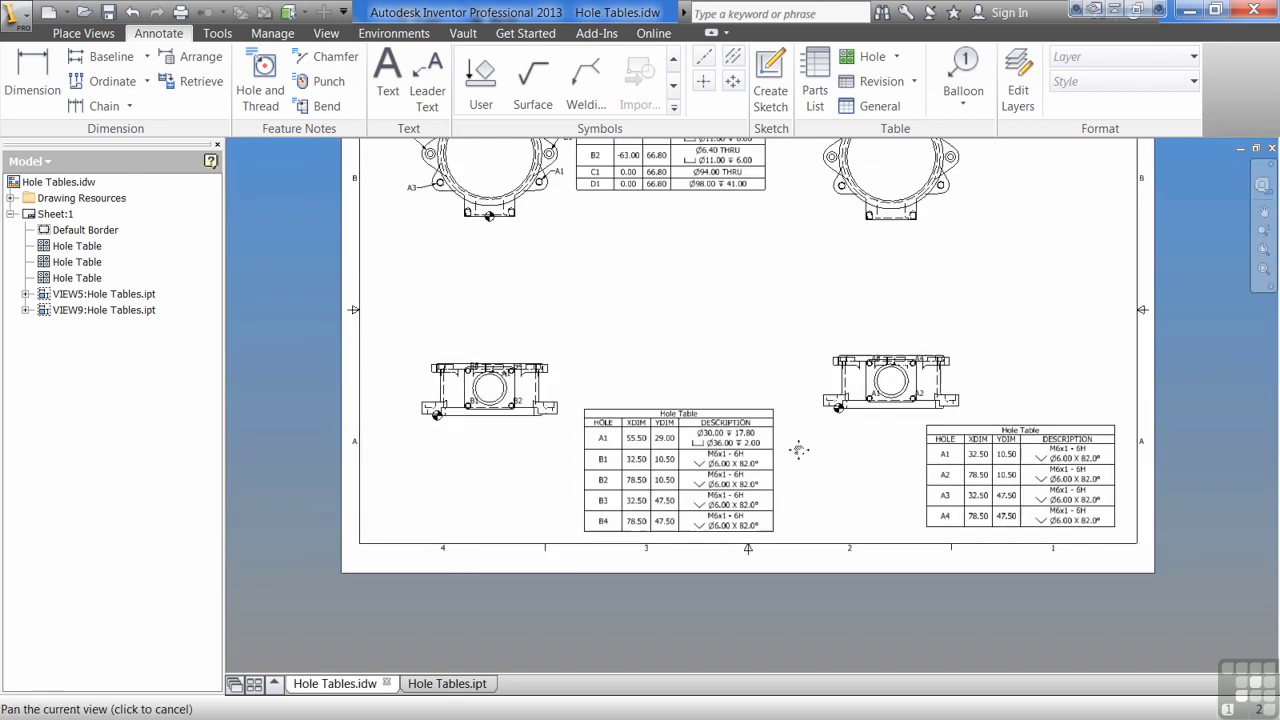
click(722, 408)
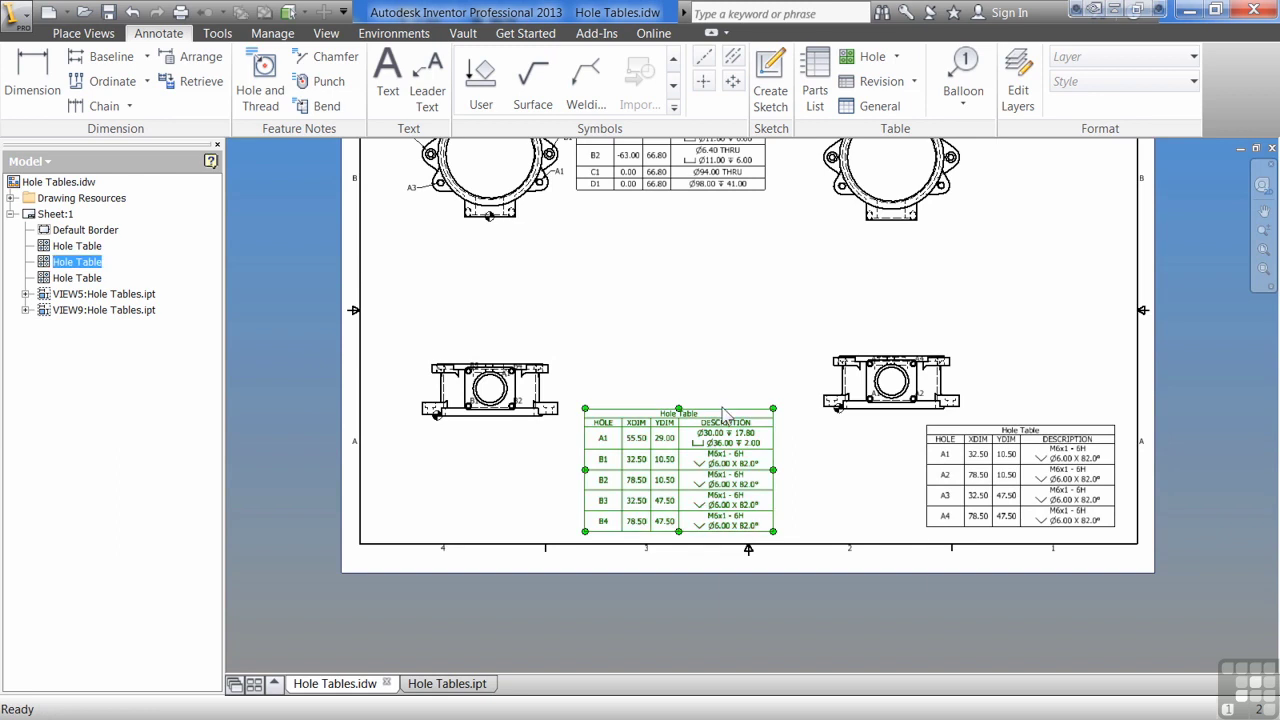
right_click(725, 412)
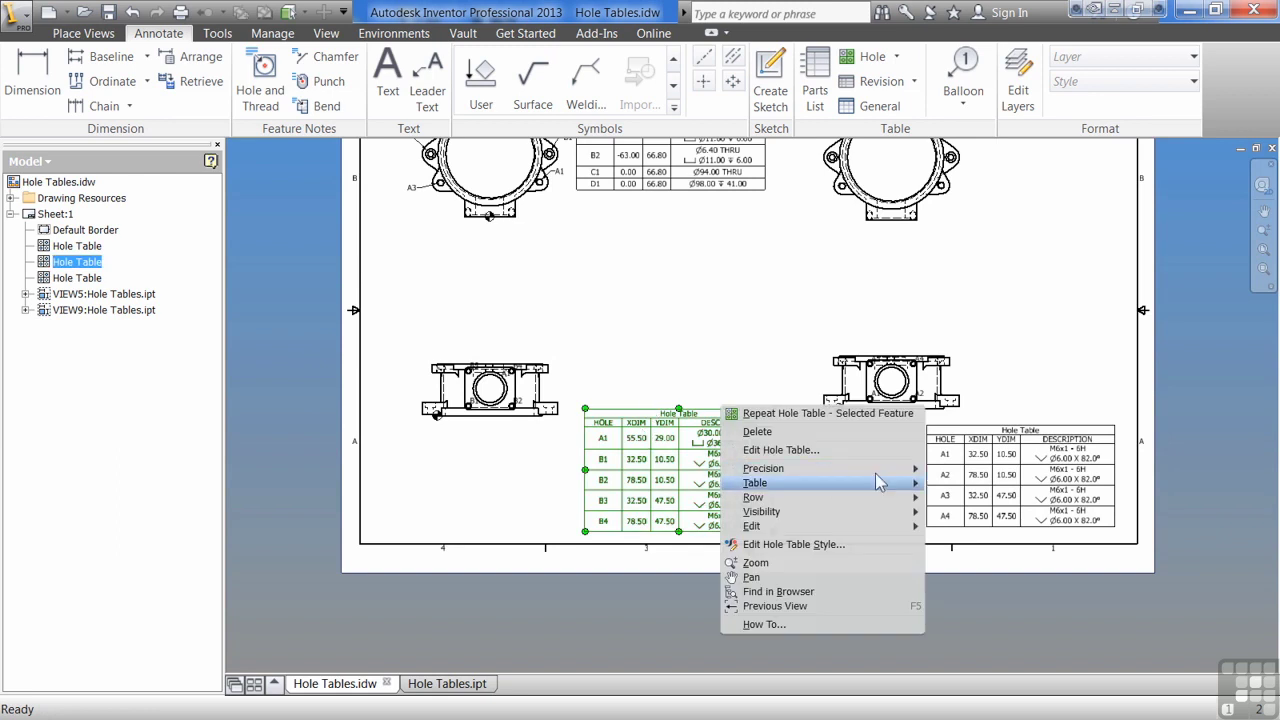
mouse_move(881, 486)
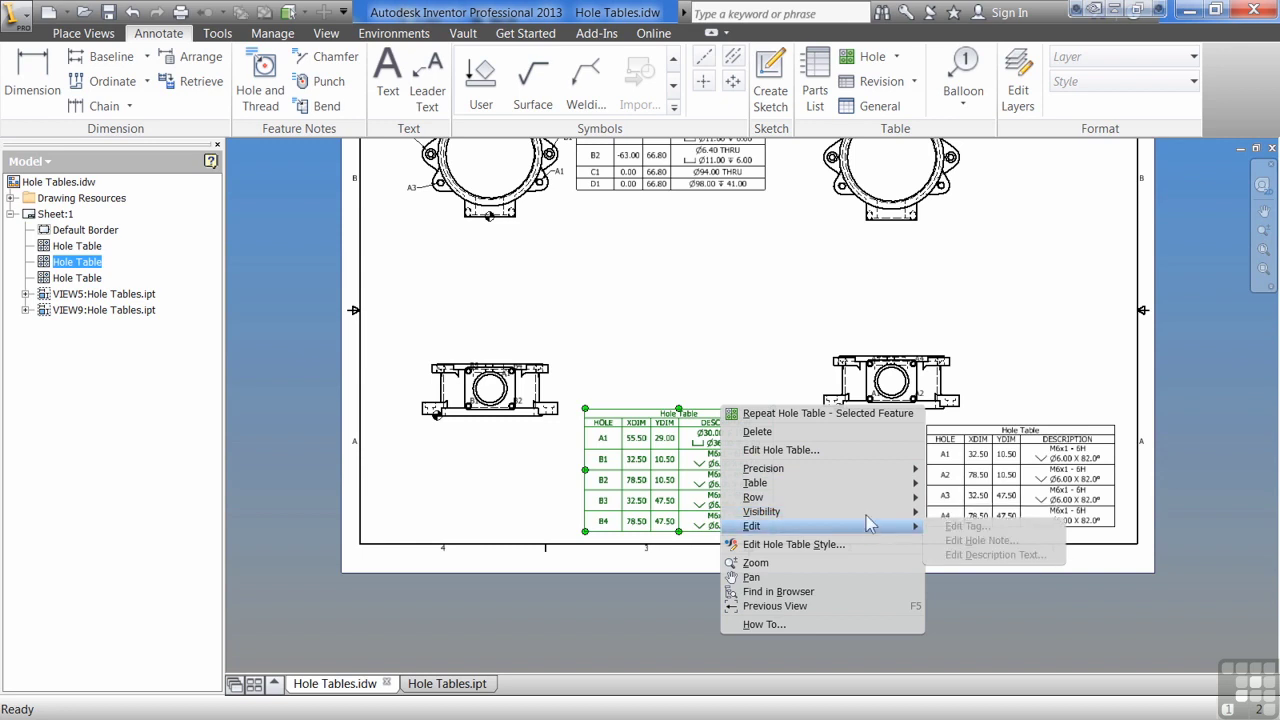
click(804, 458)
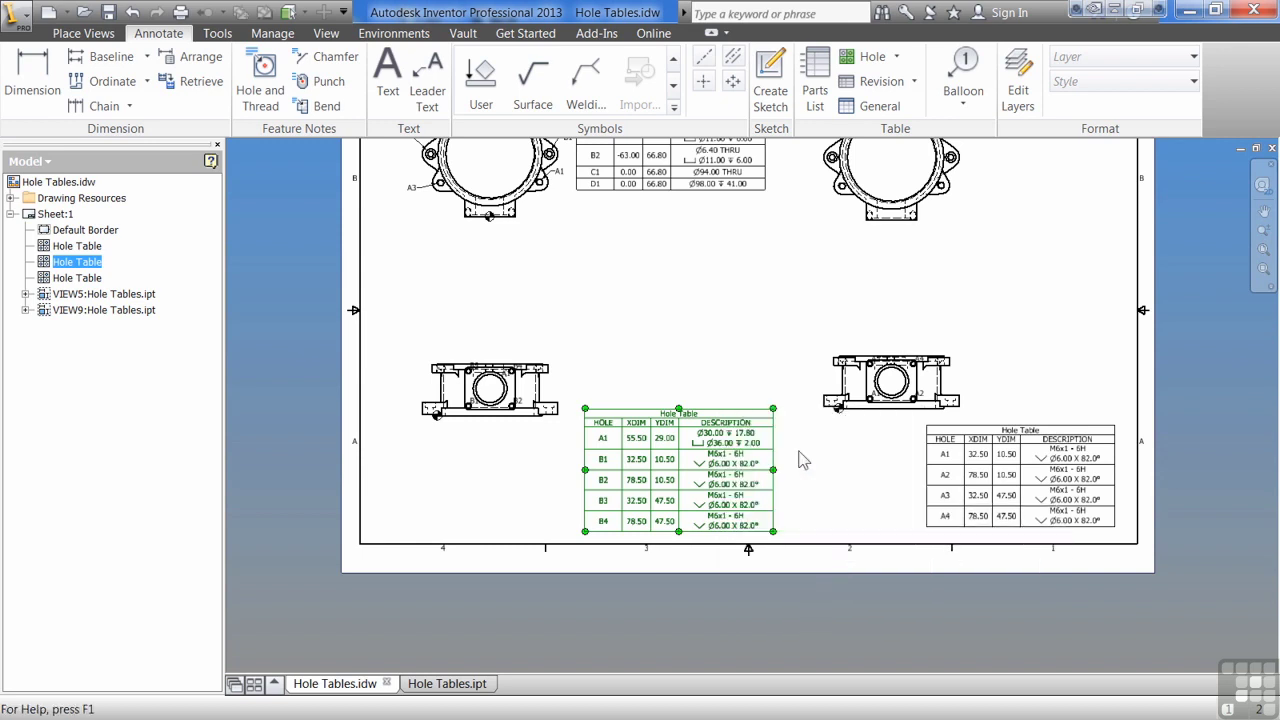
mouse_move(465, 147)
mouse_down()
mouse_move(975, 108)
mouse_move(960, 105)
mouse_up()
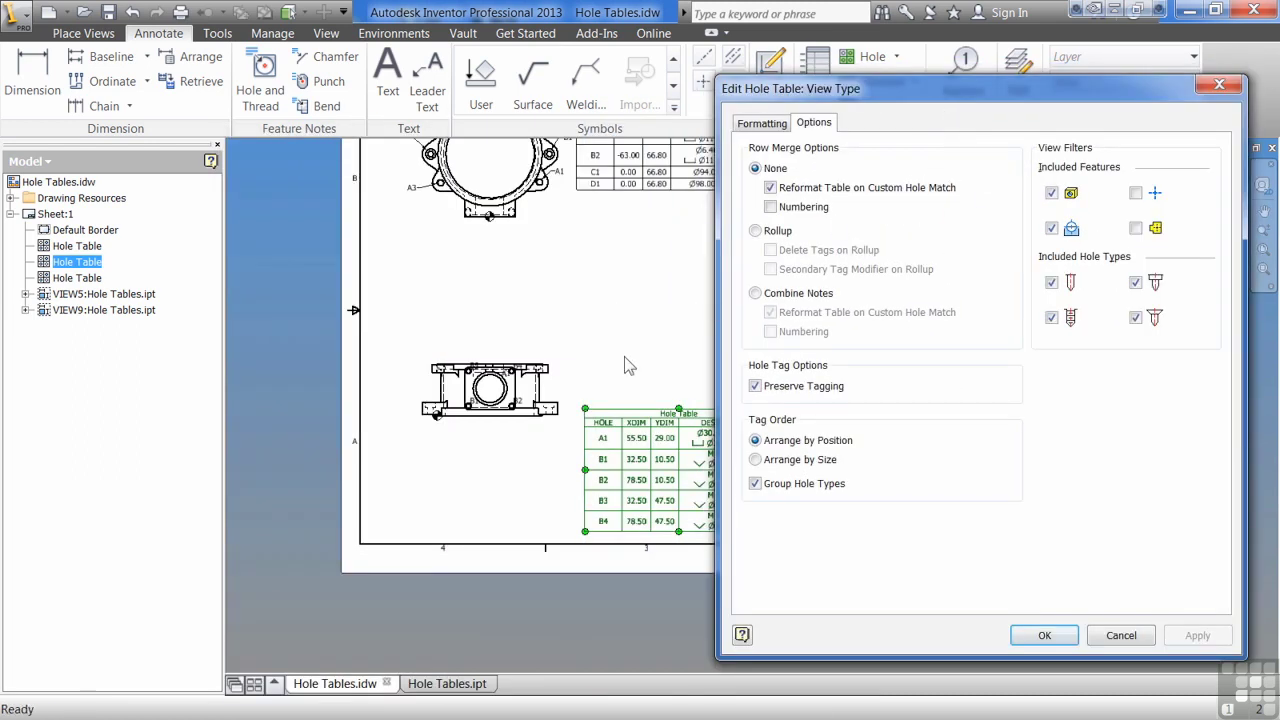
click(757, 460)
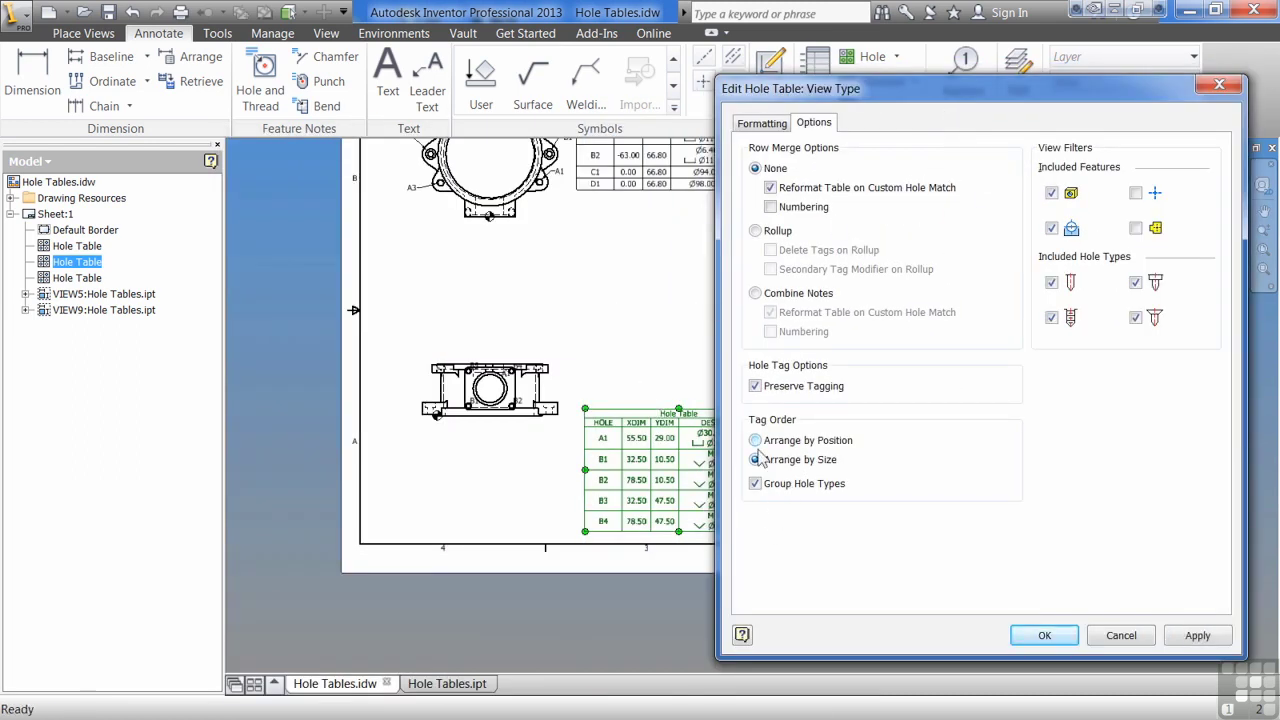
click(757, 293)
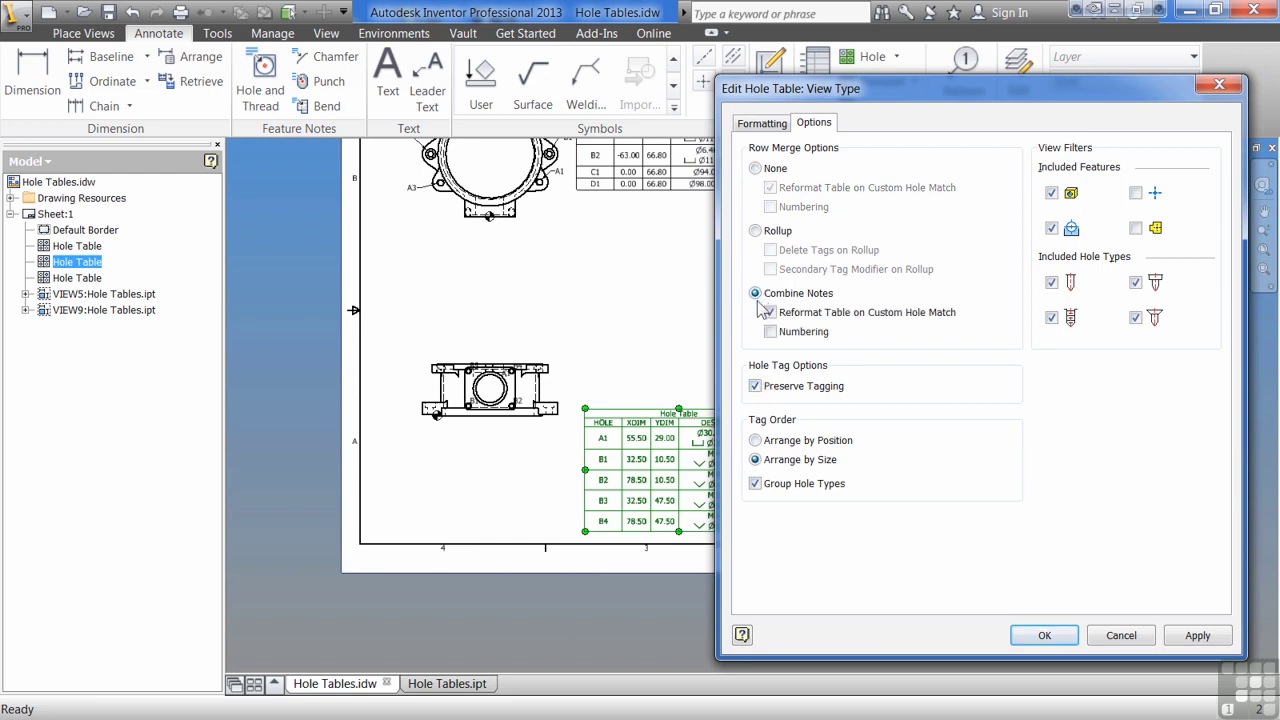
click(757, 231)
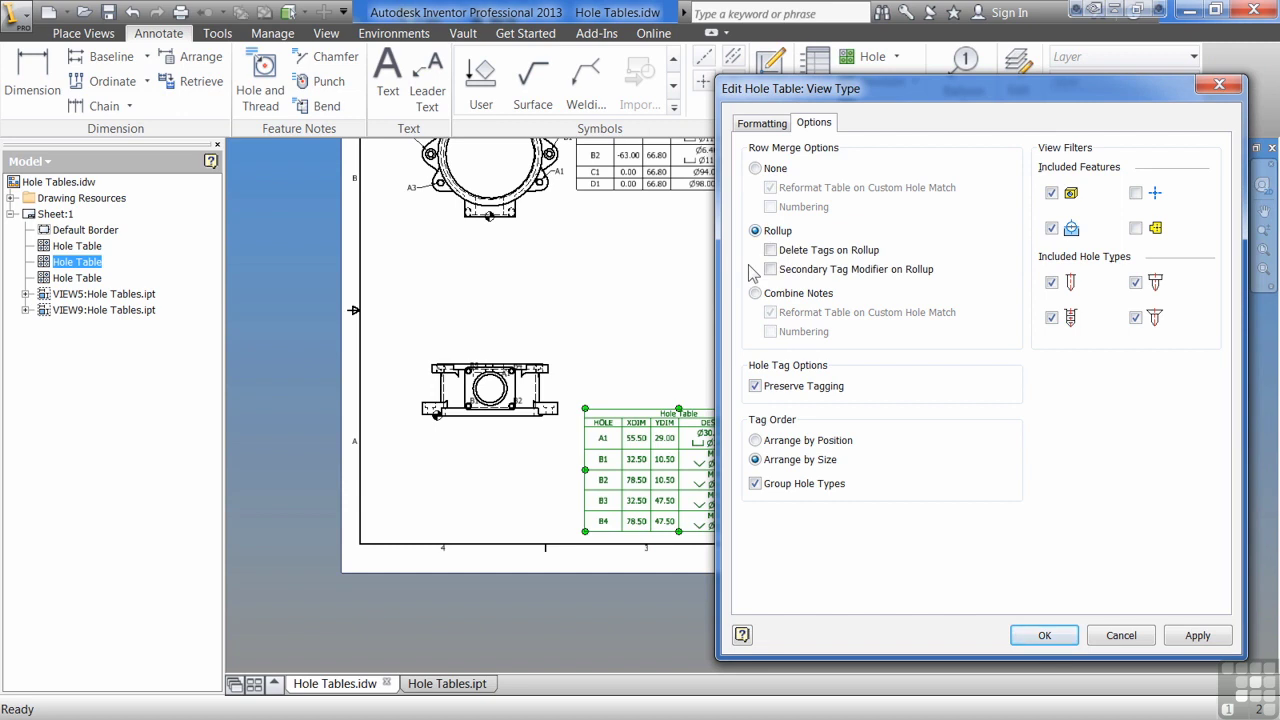
click(1046, 635)
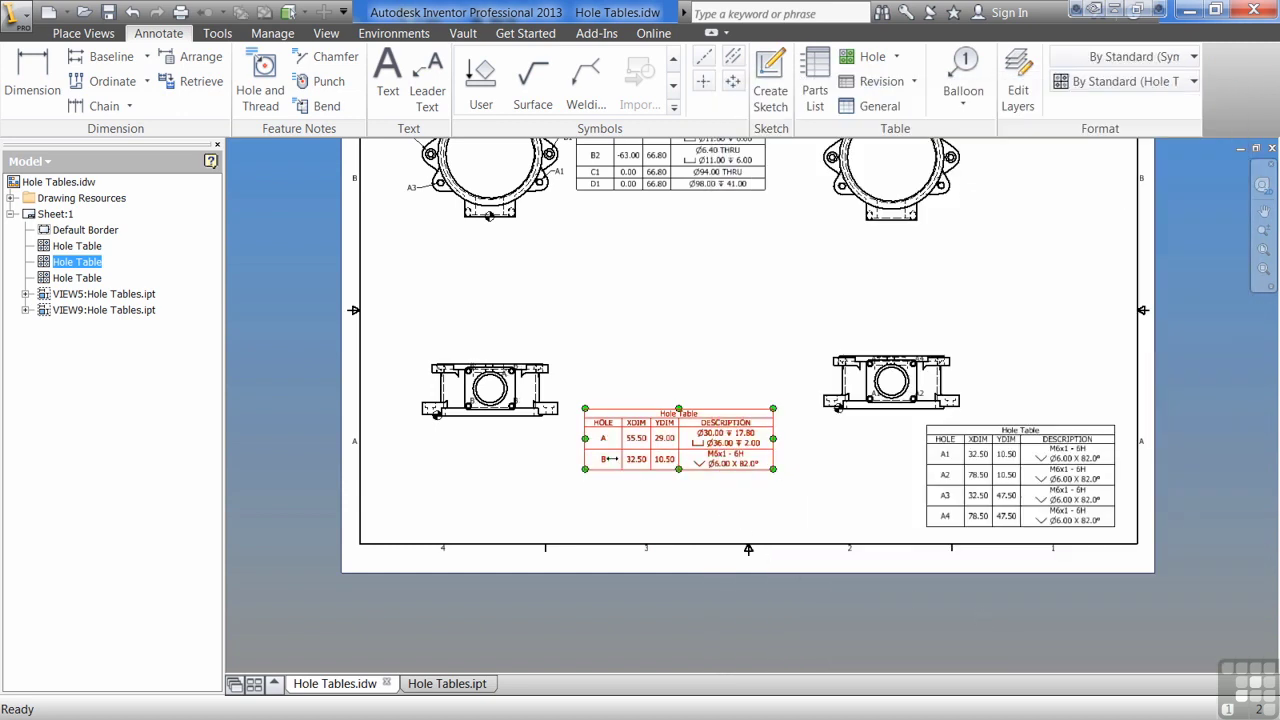
Set the upper-left view's hole table to merge rows with Combine Notes.
scroll(495, 395, up, 3)
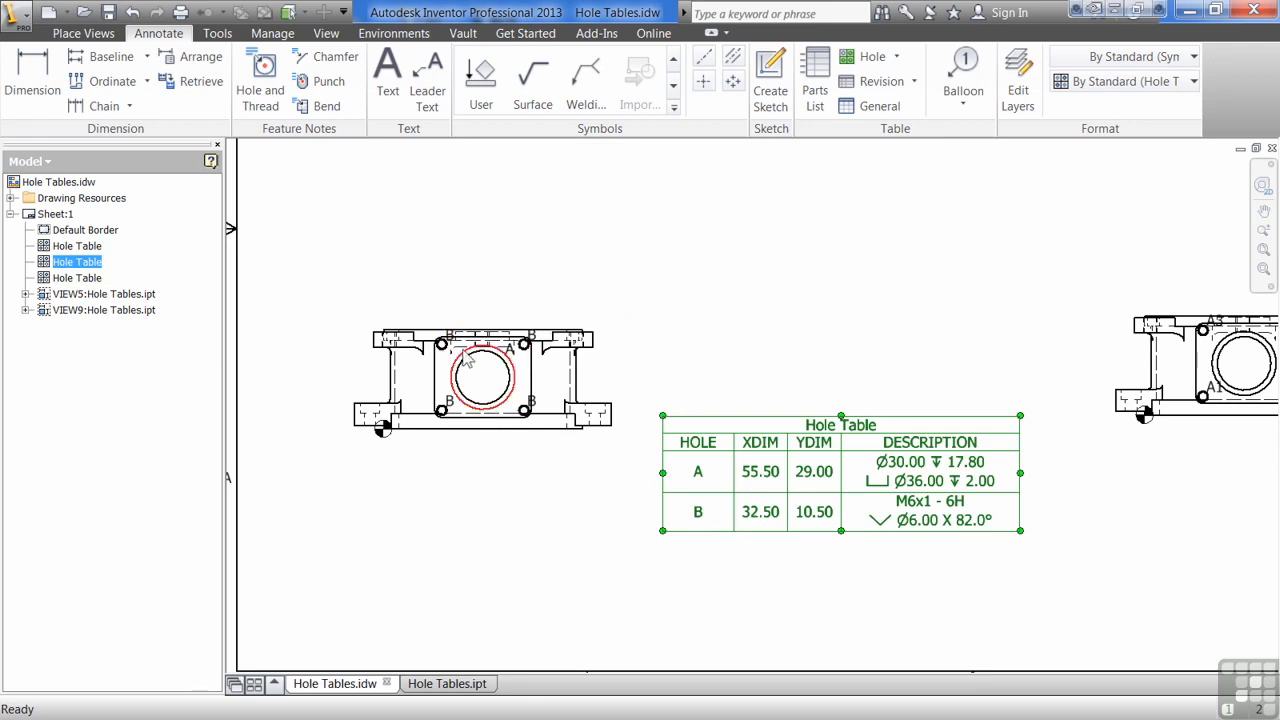
scroll(390, 440, down, 2)
middle_drag(630, 412, 712, 546)
middle_drag(618, 357, 630, 456)
right_click(662, 395)
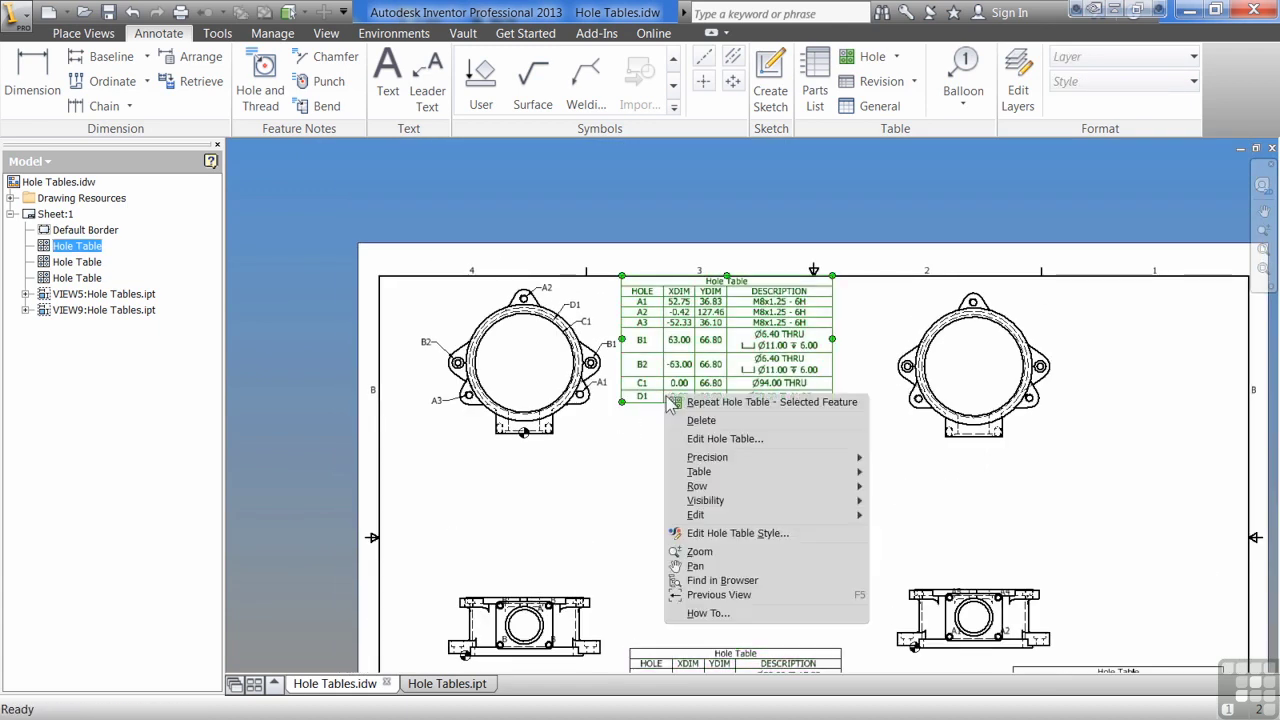
click(744, 440)
click(755, 293)
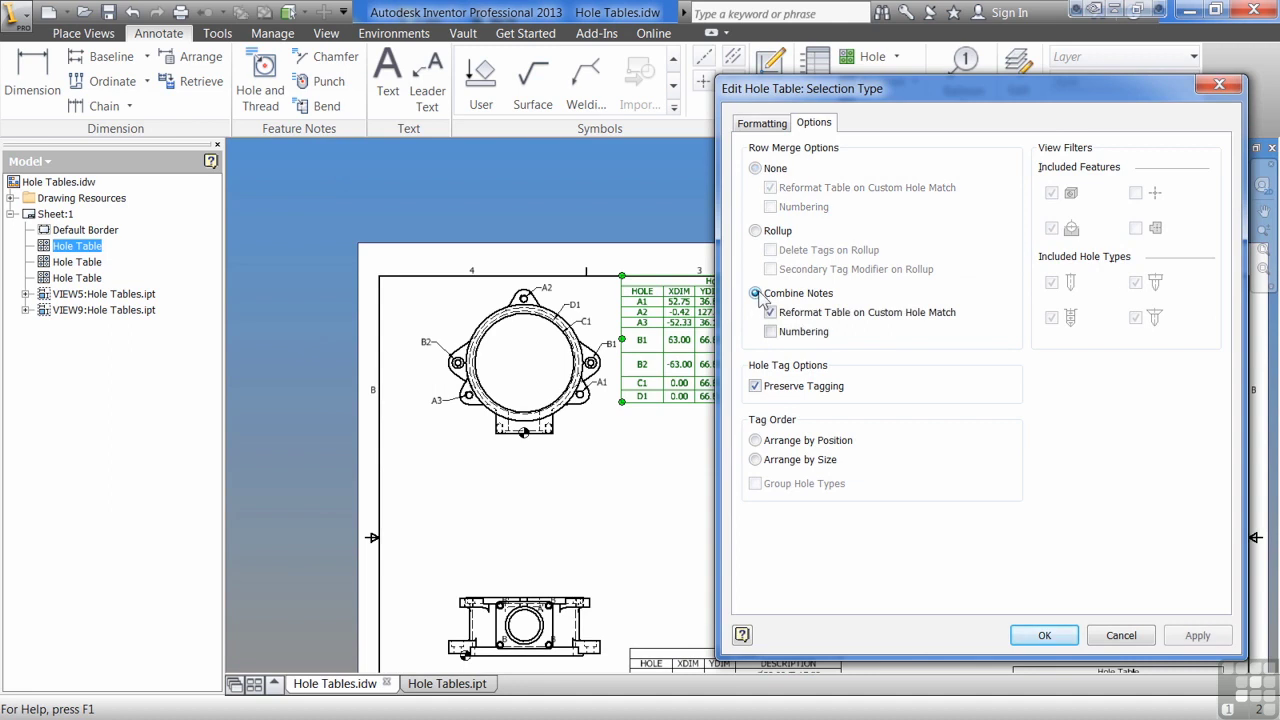
click(1044, 635)
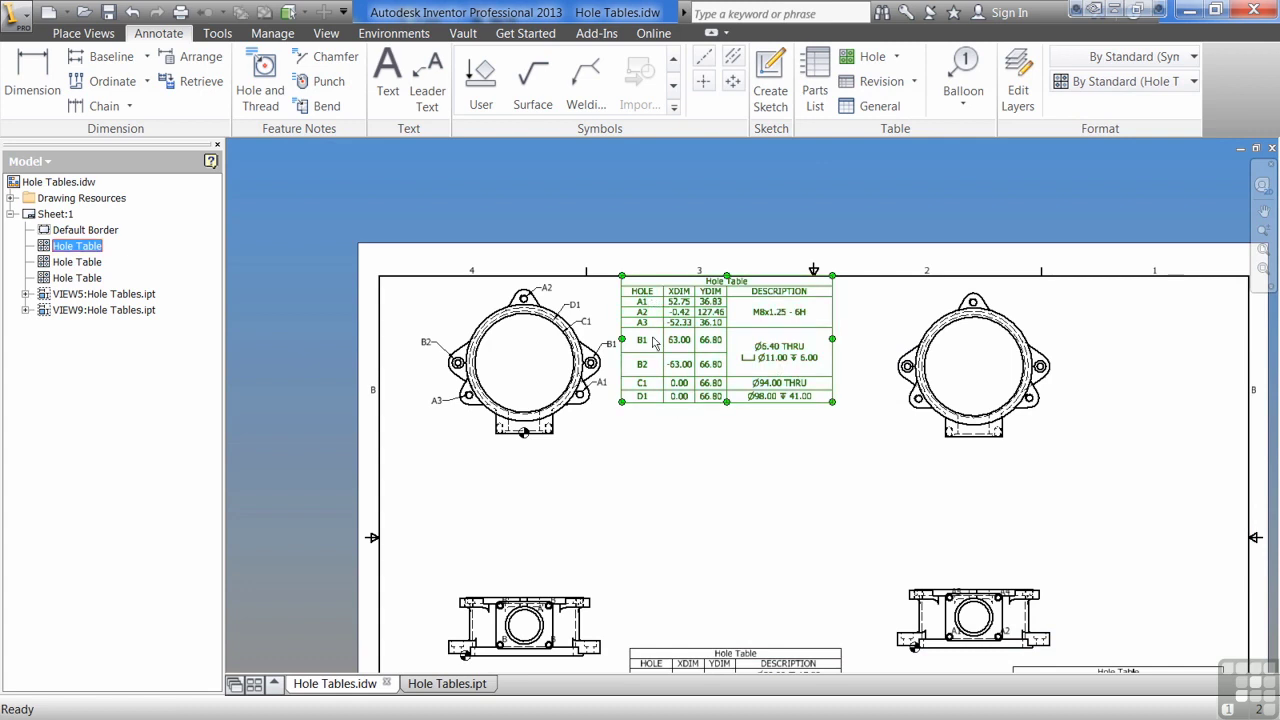
Enable Numbering under Combine Notes for the upper-left view's hole table.
middle_drag(663, 434, 618, 378)
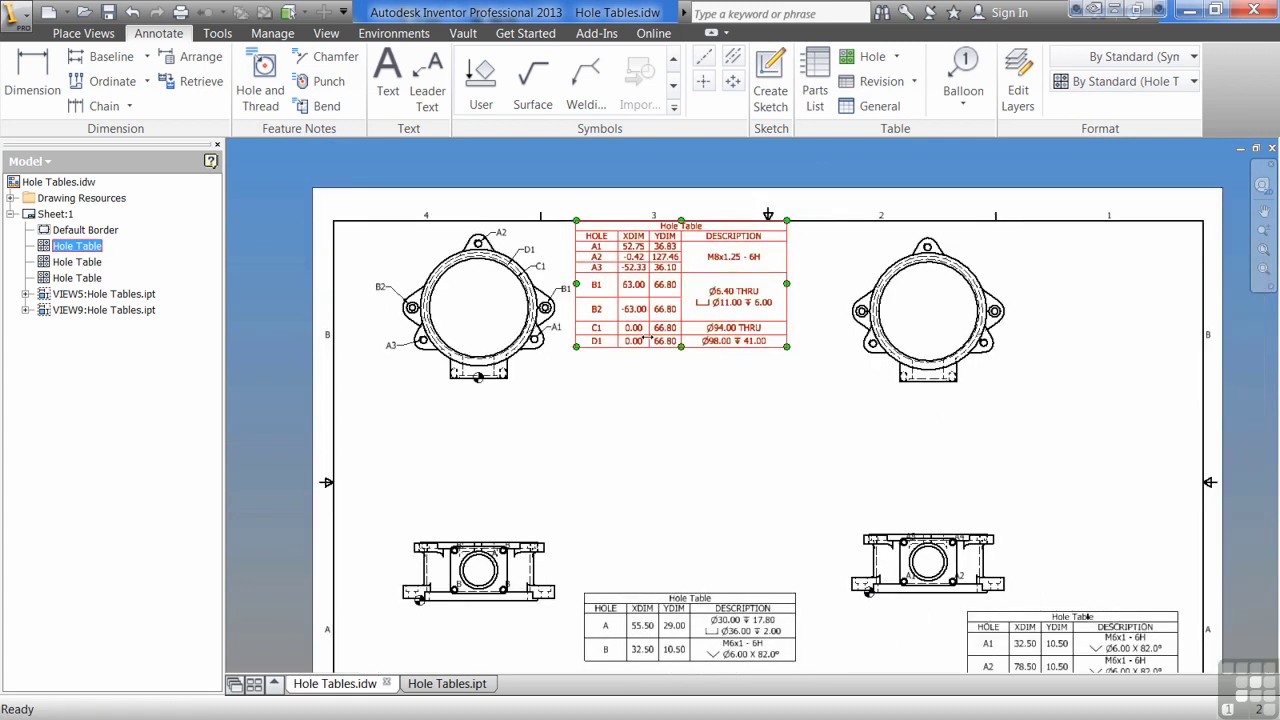
right_click(648, 338)
click(705, 380)
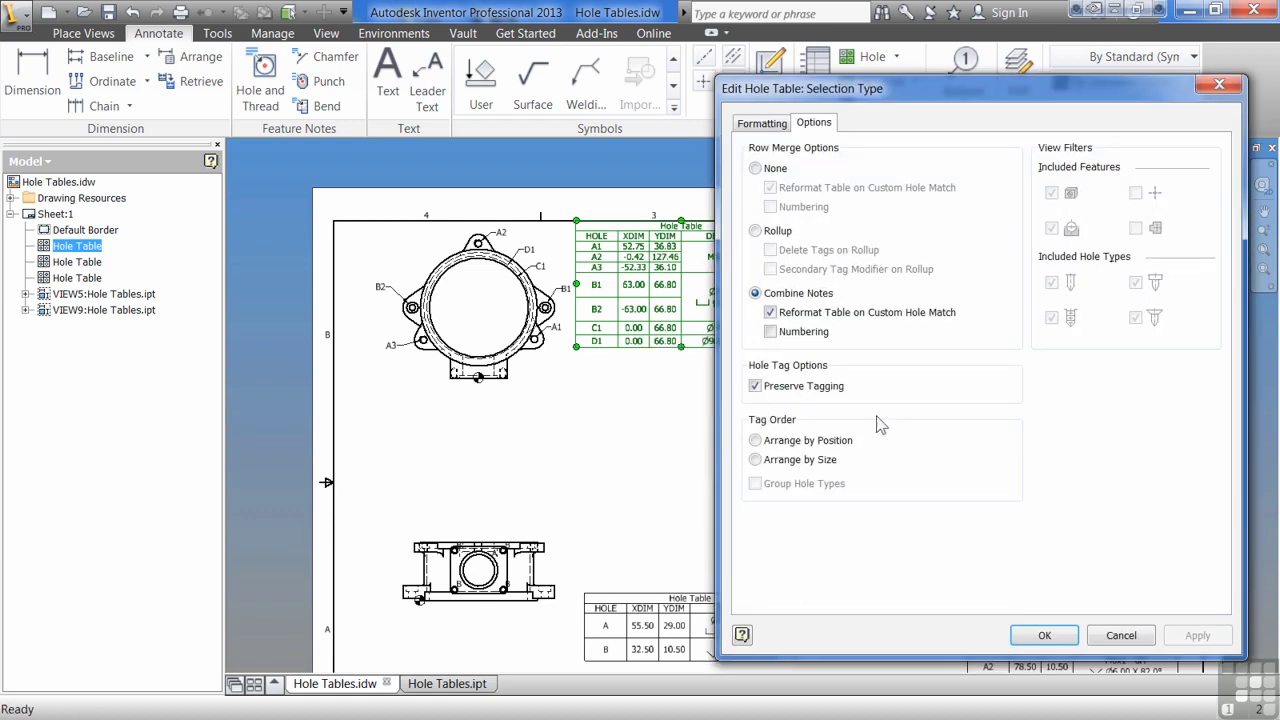
click(770, 332)
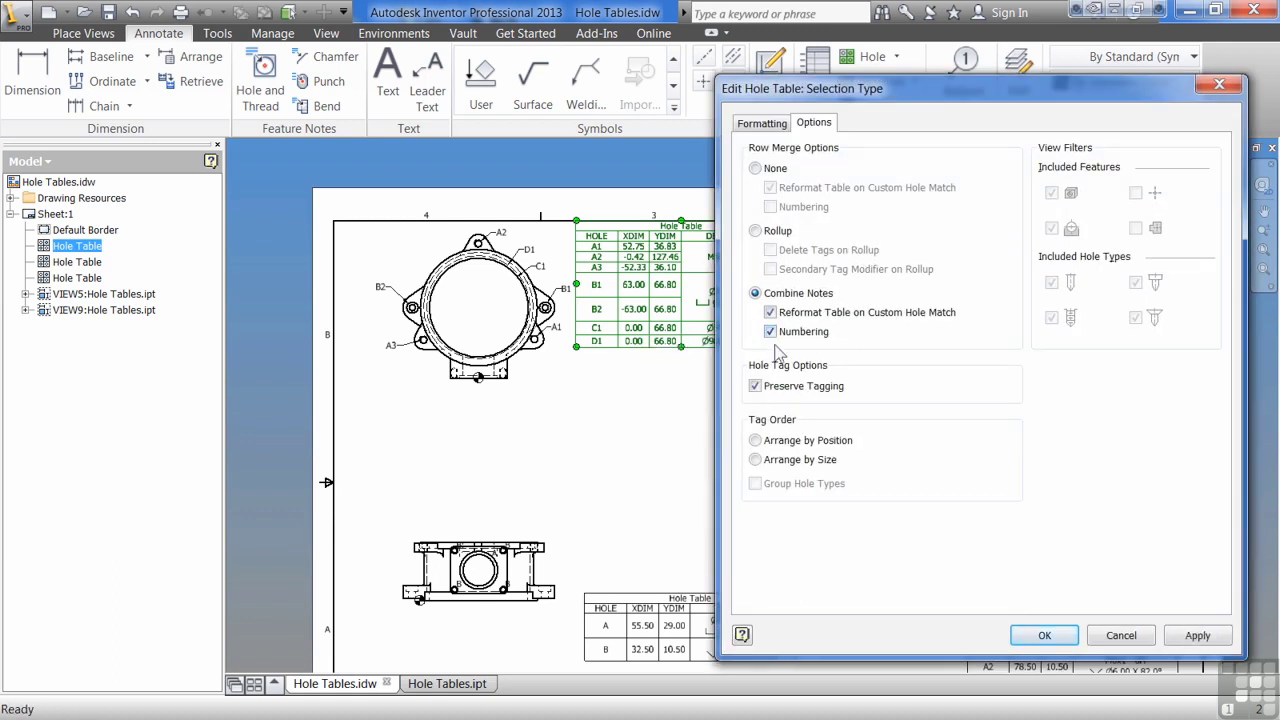
click(1040, 635)
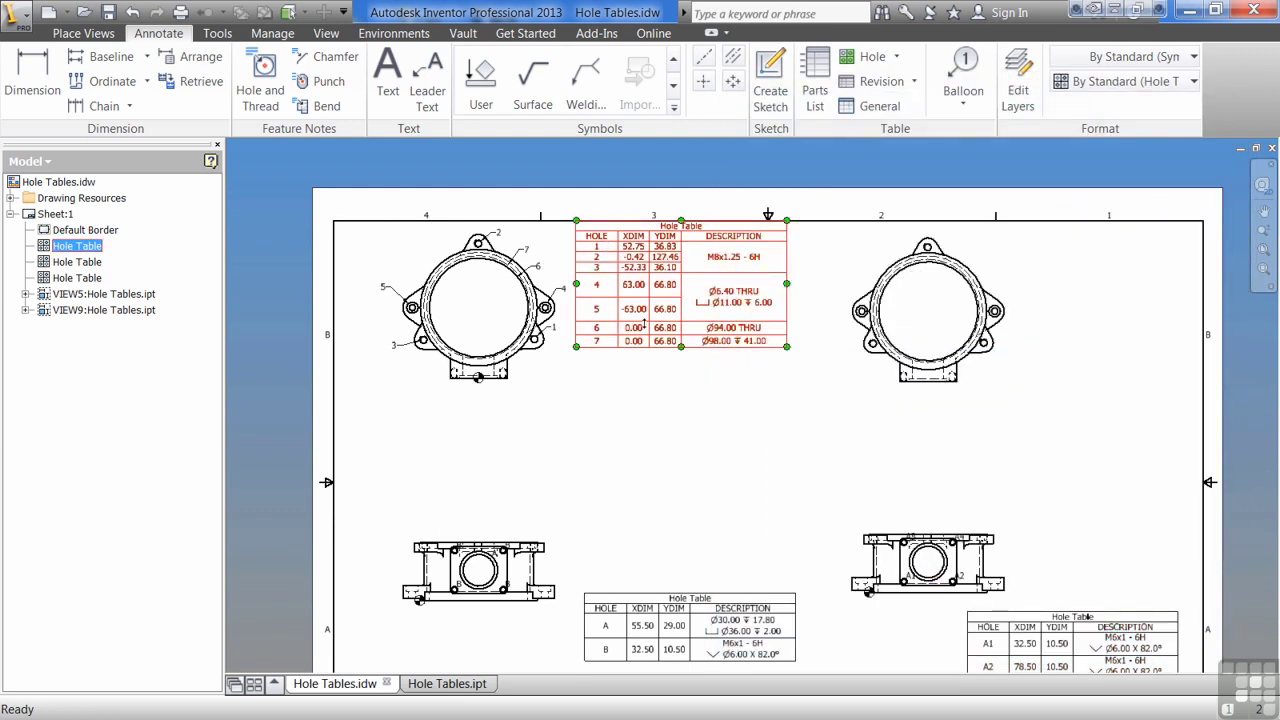
right_click(644, 322)
click(720, 371)
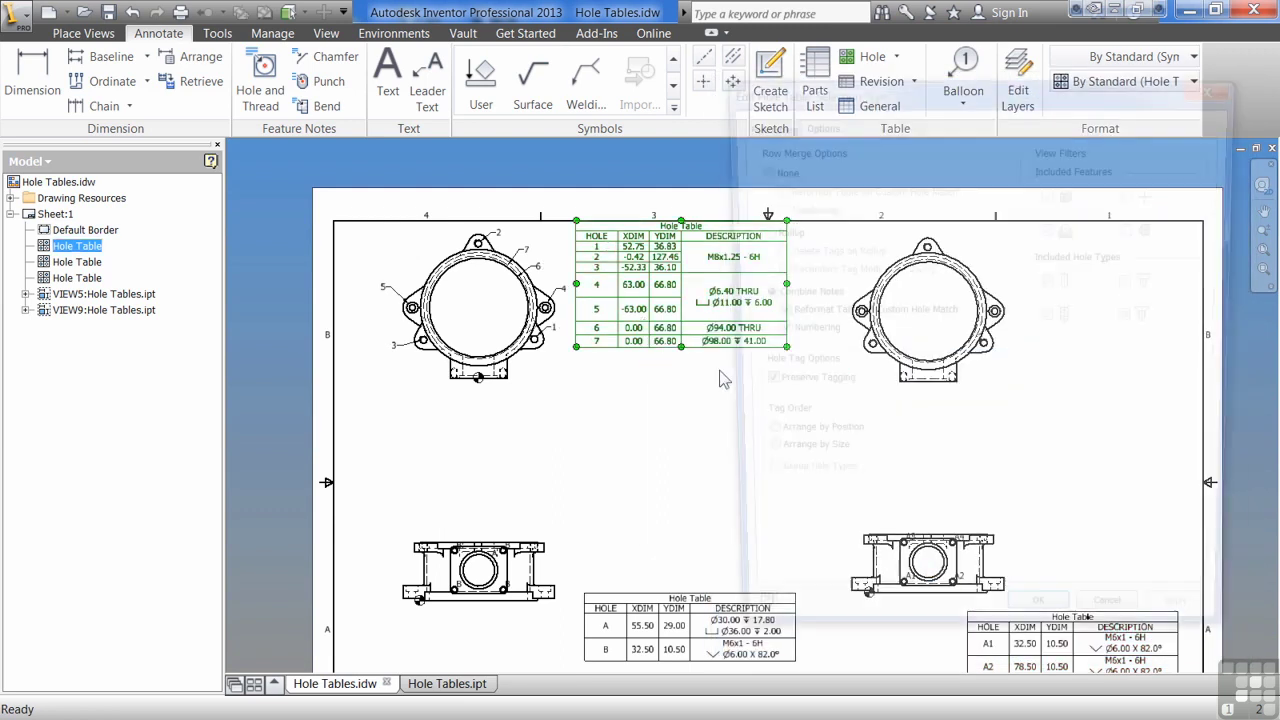
click(774, 331)
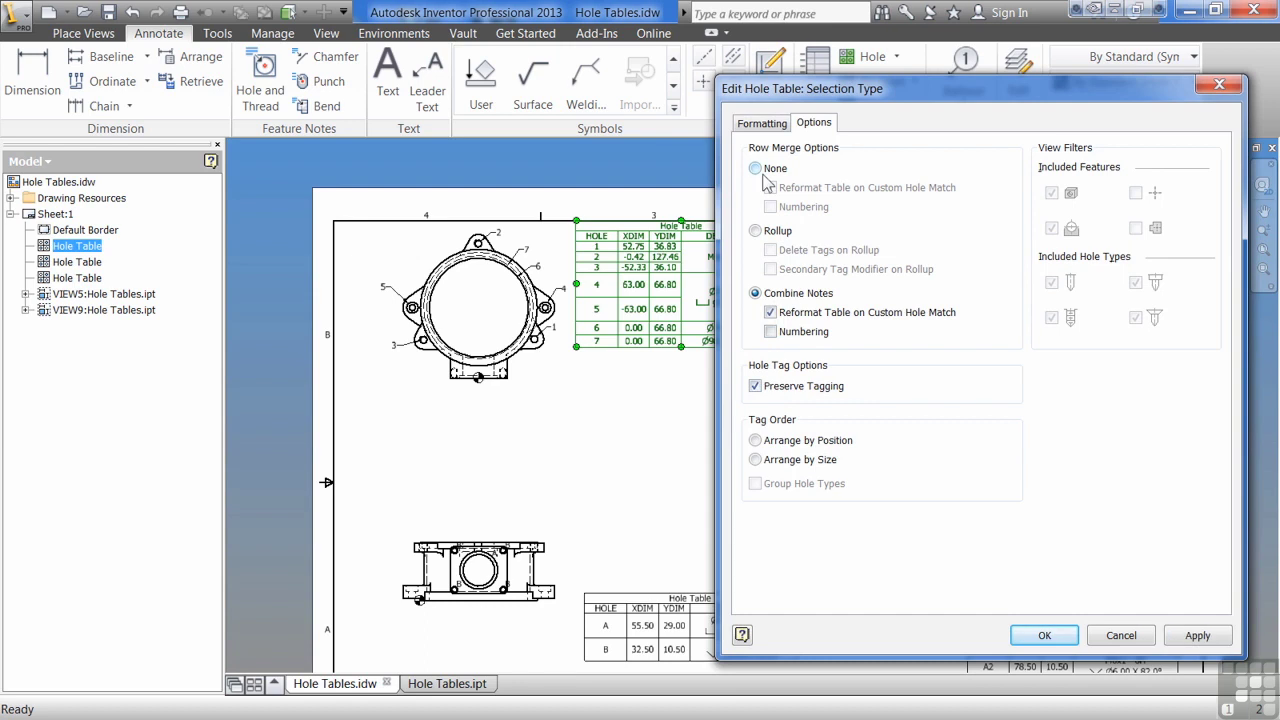
click(758, 169)
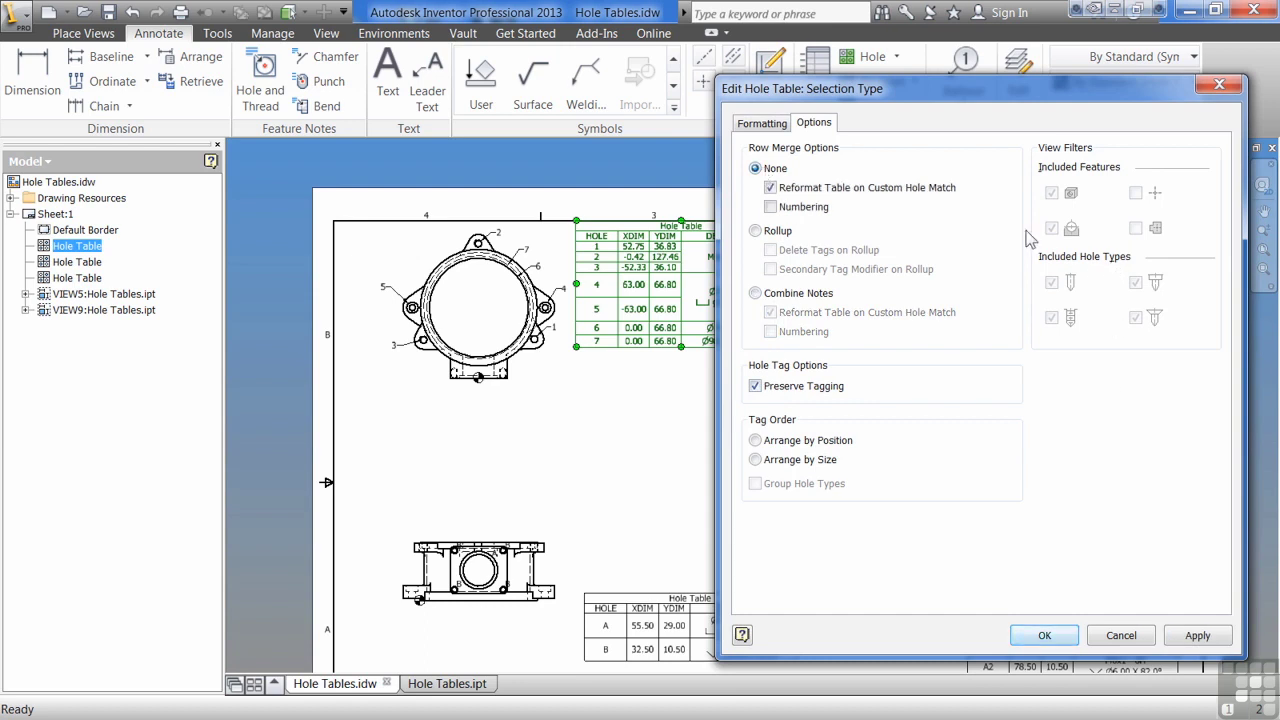
click(762, 123)
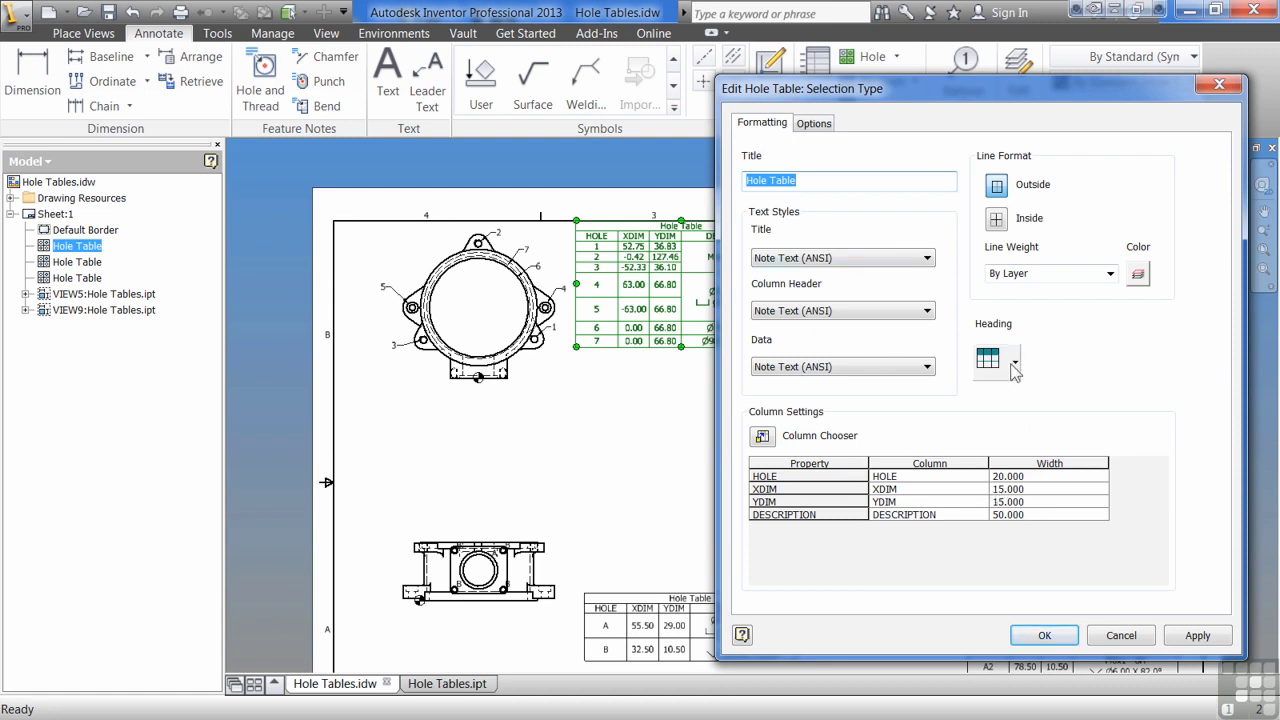
click(1015, 362)
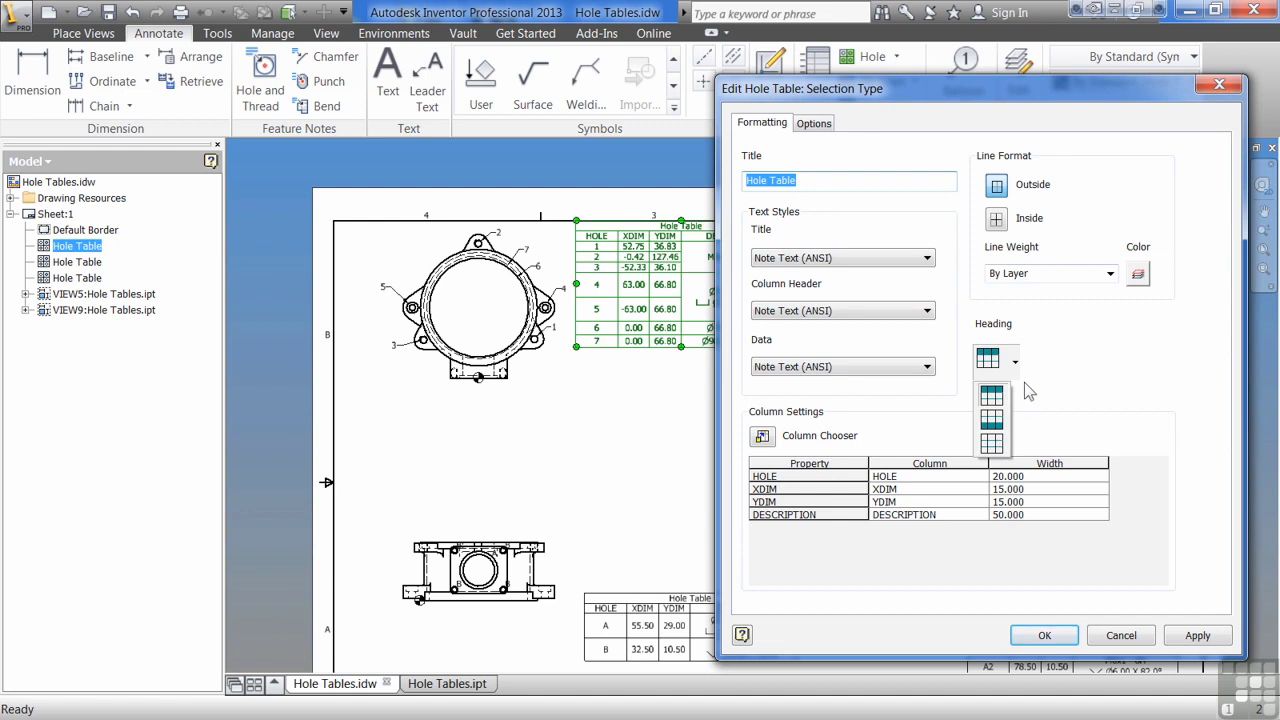
click(1103, 375)
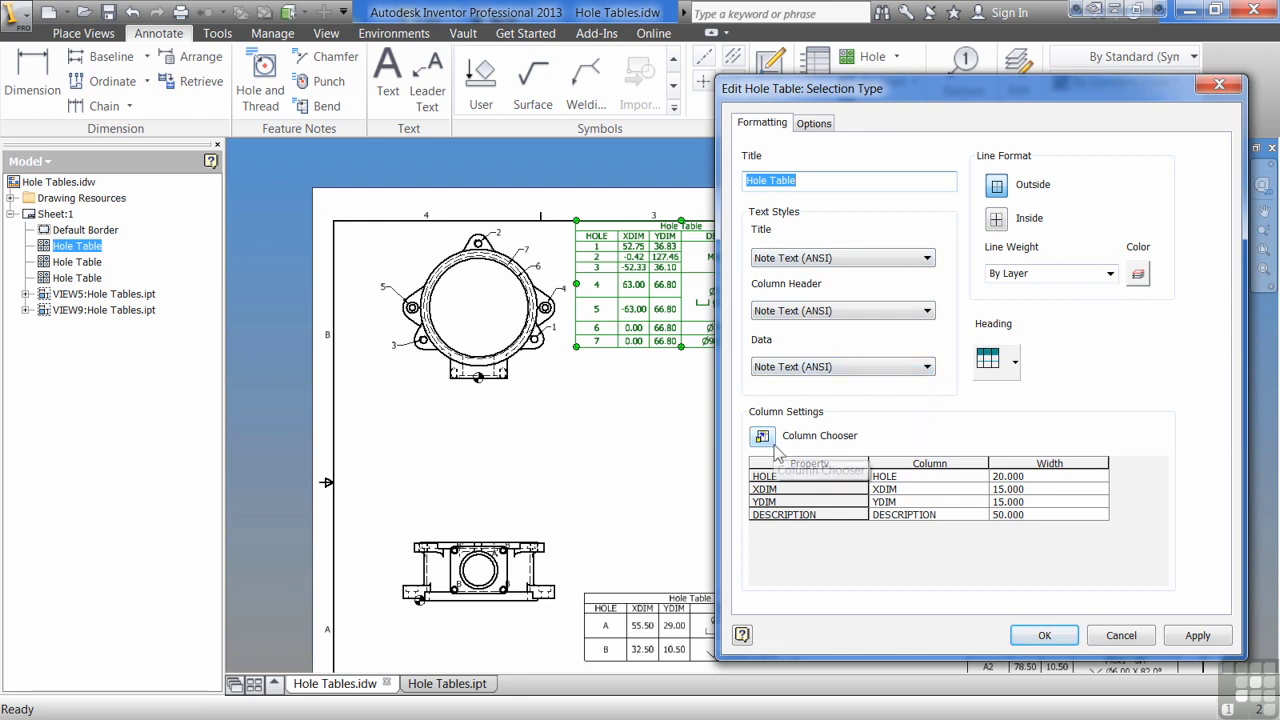
click(814, 123)
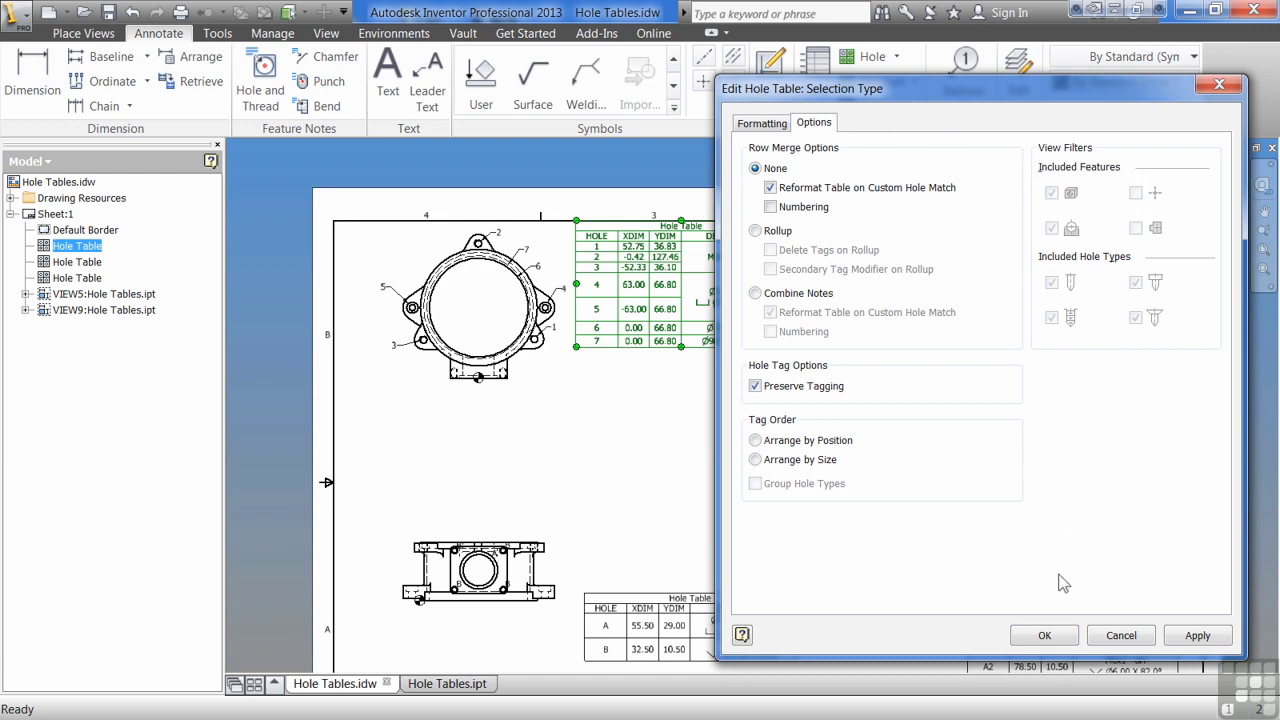
click(1121, 635)
Include center marks and recovered punch centers in the view filters of the lower-left view's hole table.
middle_drag(777, 655, 771, 491)
right_click(770, 491)
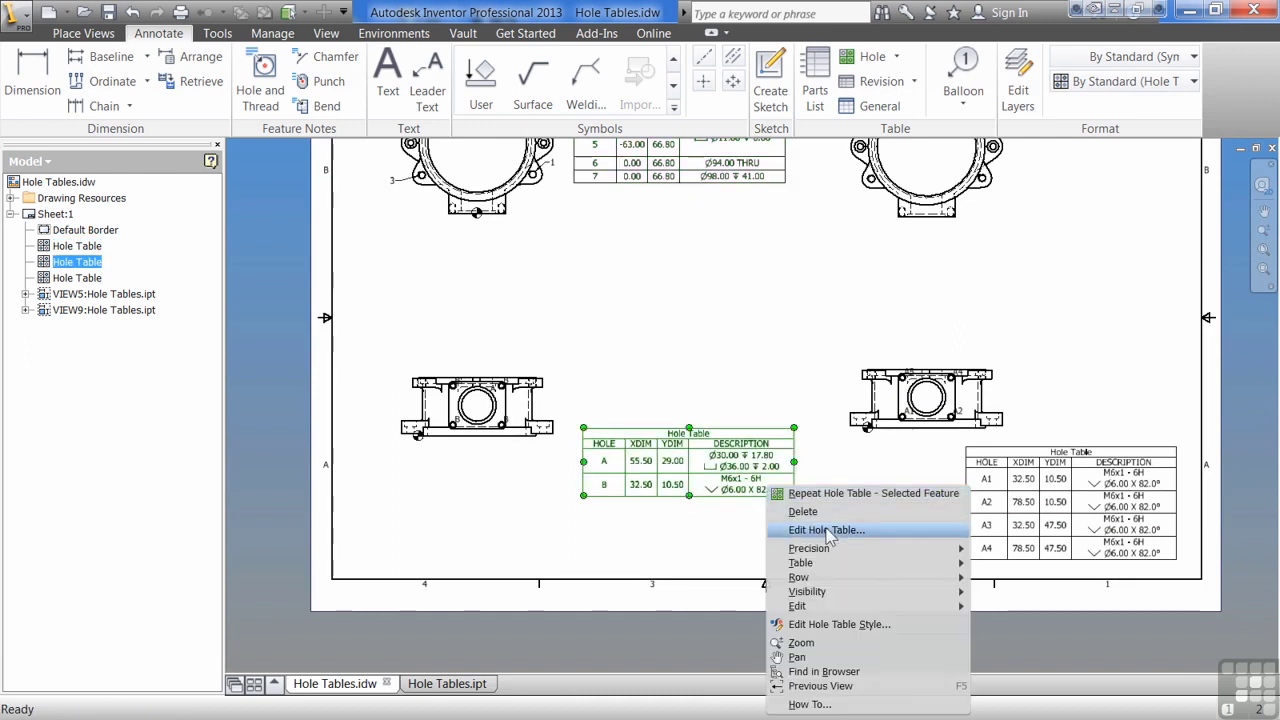
click(826, 530)
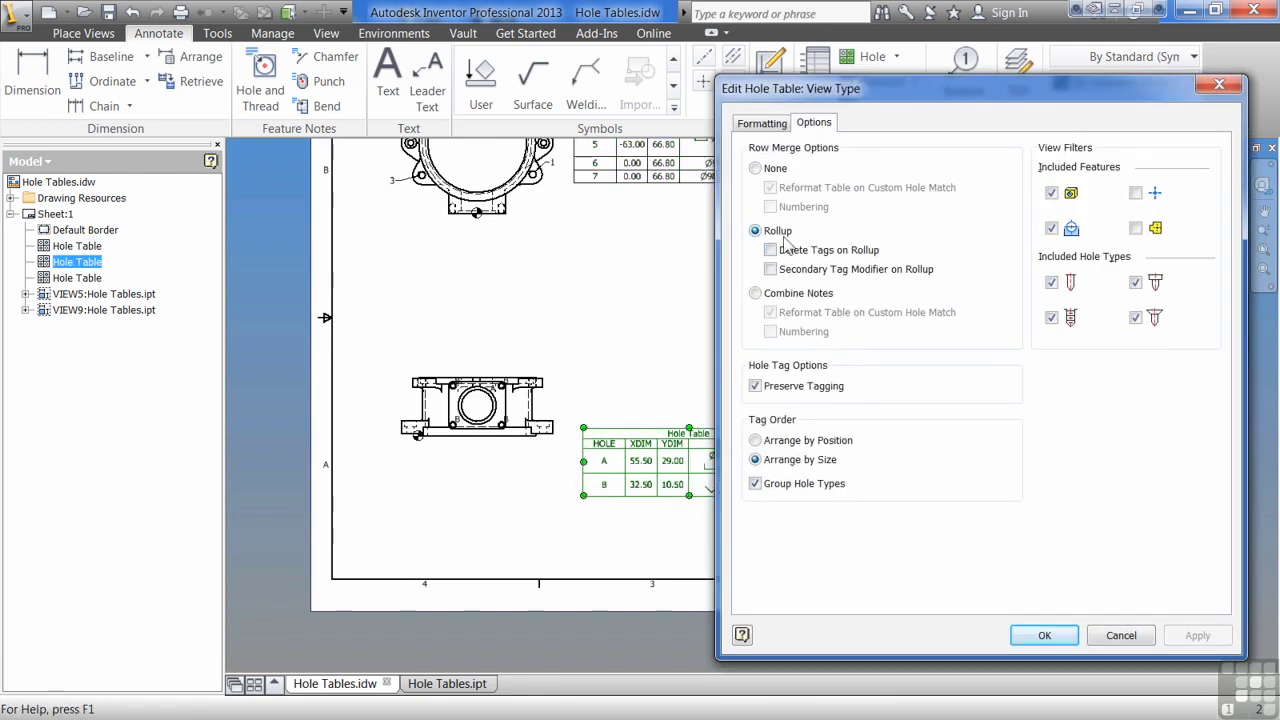
click(1136, 193)
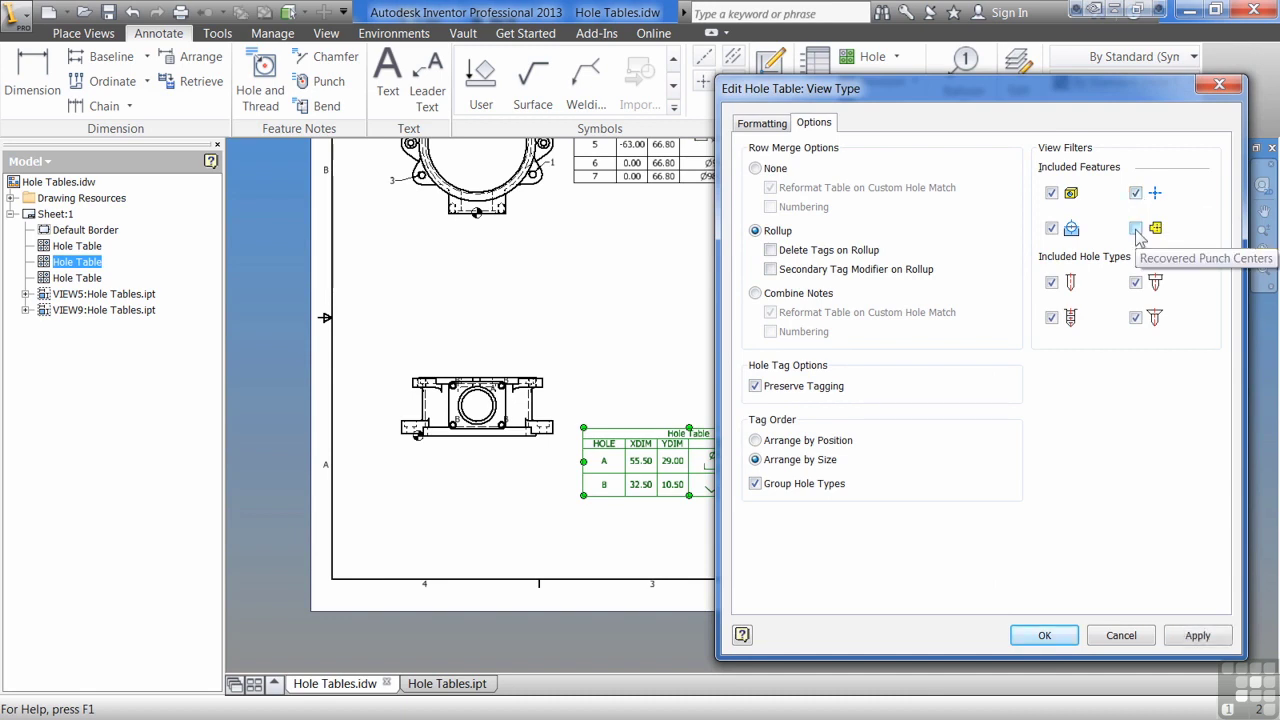
click(1137, 229)
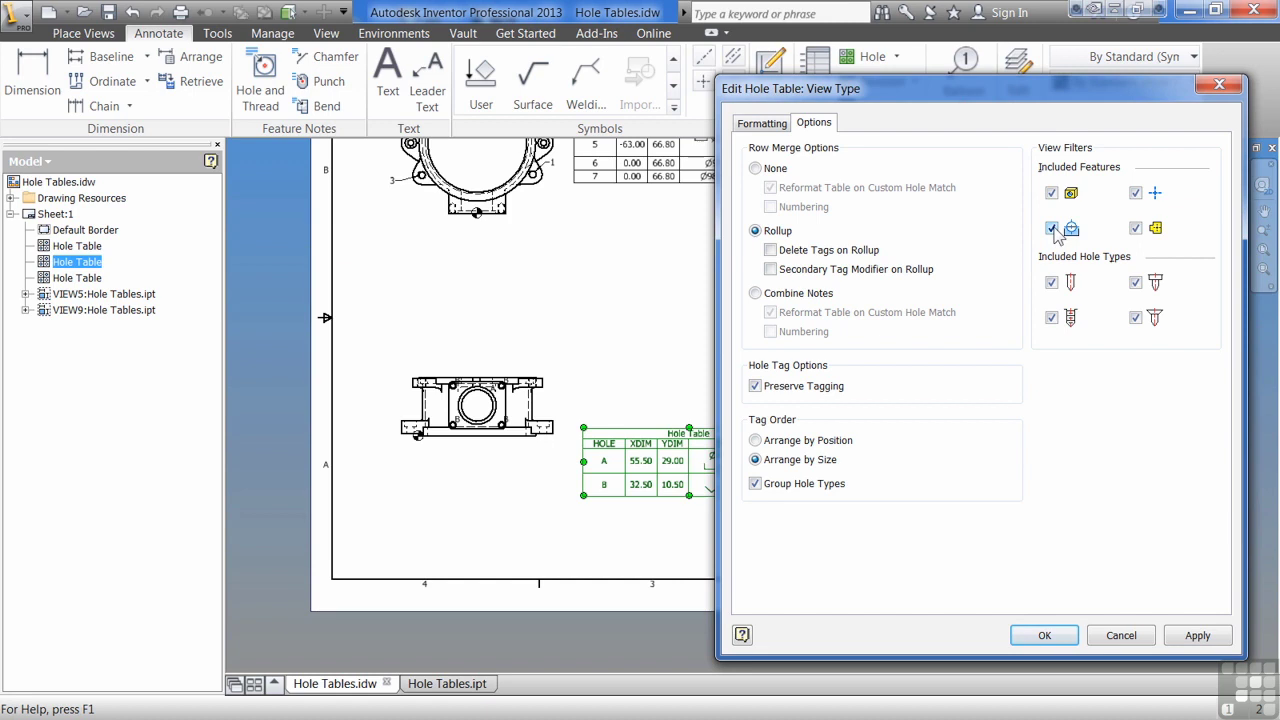
click(1040, 634)
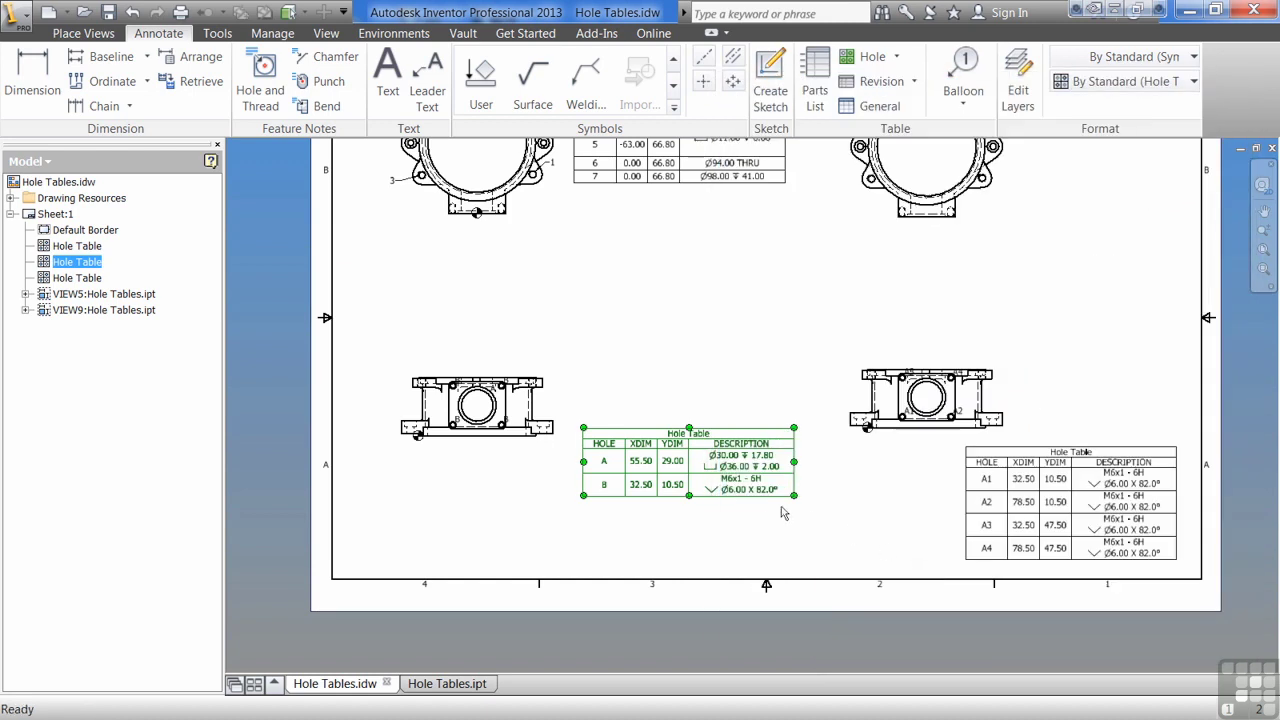
scroll(743, 514, down, 3)
middle_drag(675, 368, 583, 391)
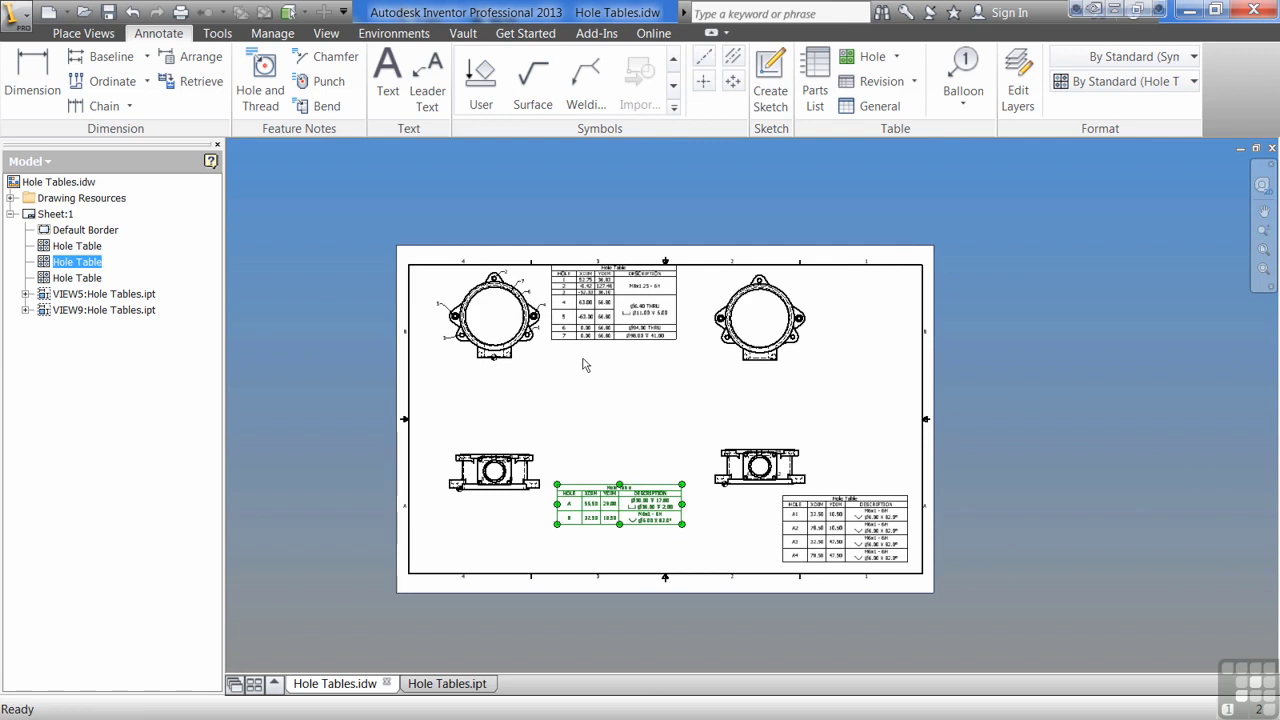
scroll(578, 369, up, 3)
middle_drag(634, 437, 647, 371)
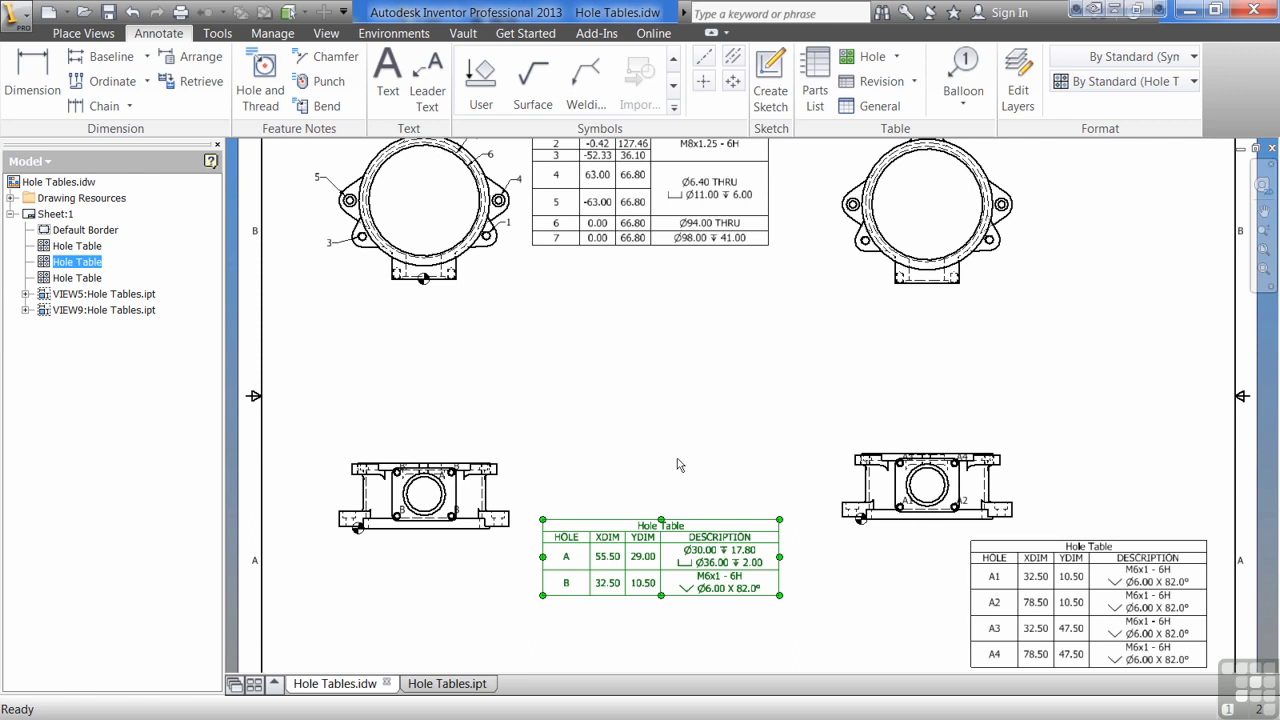
Try Rollup and Combine Notes row merging on the lower-right view's feature hole table, and return the row merge option to None.
click(1076, 542)
right_click(1077, 542)
click(1082, 531)
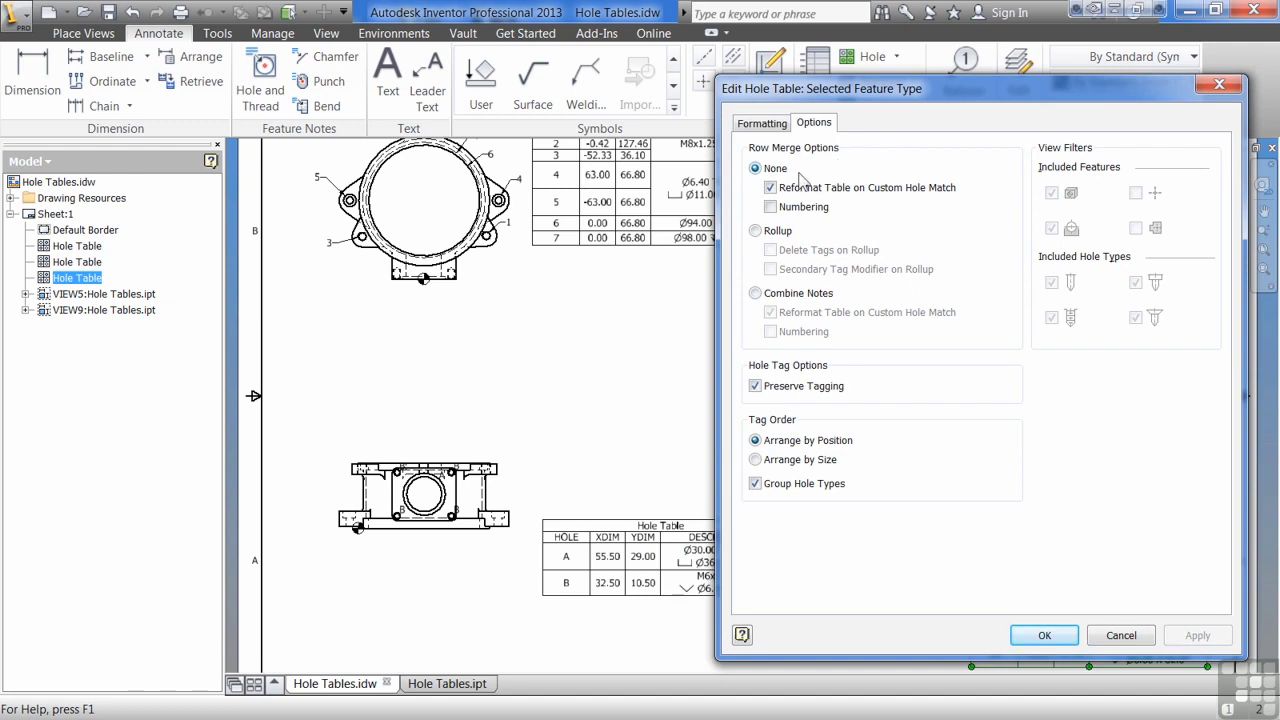
click(755, 231)
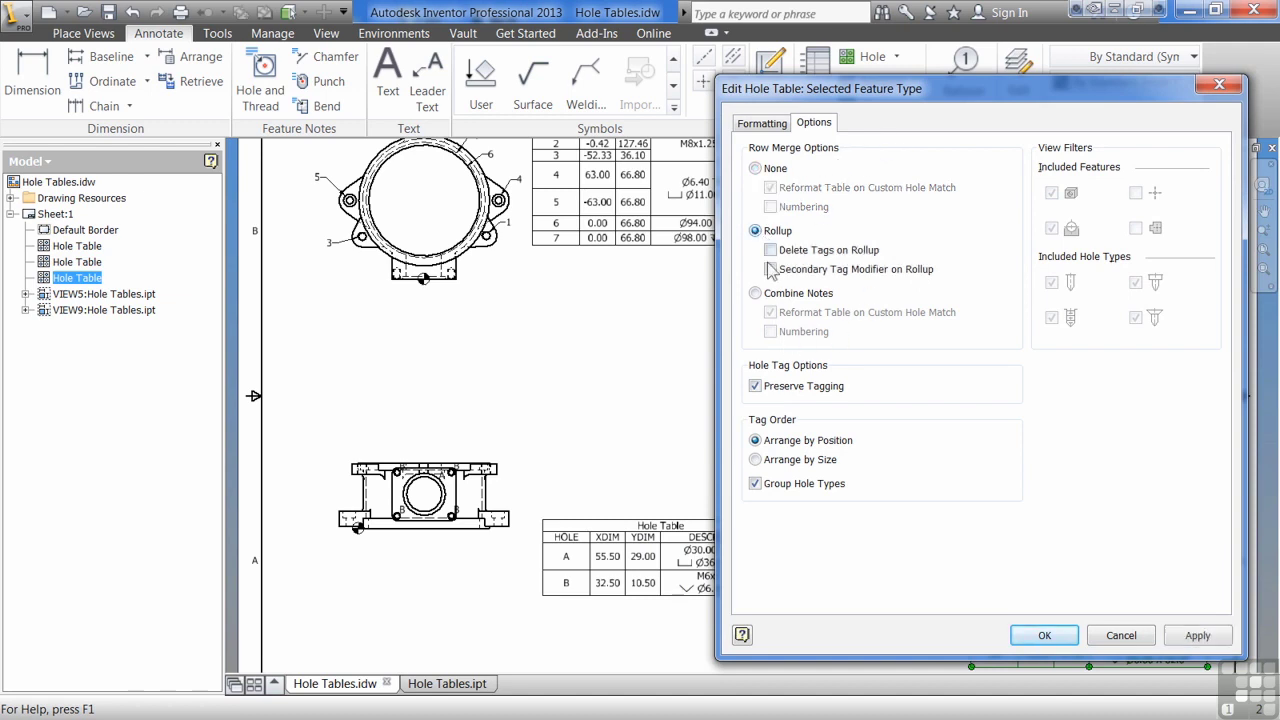
click(755, 294)
click(755, 168)
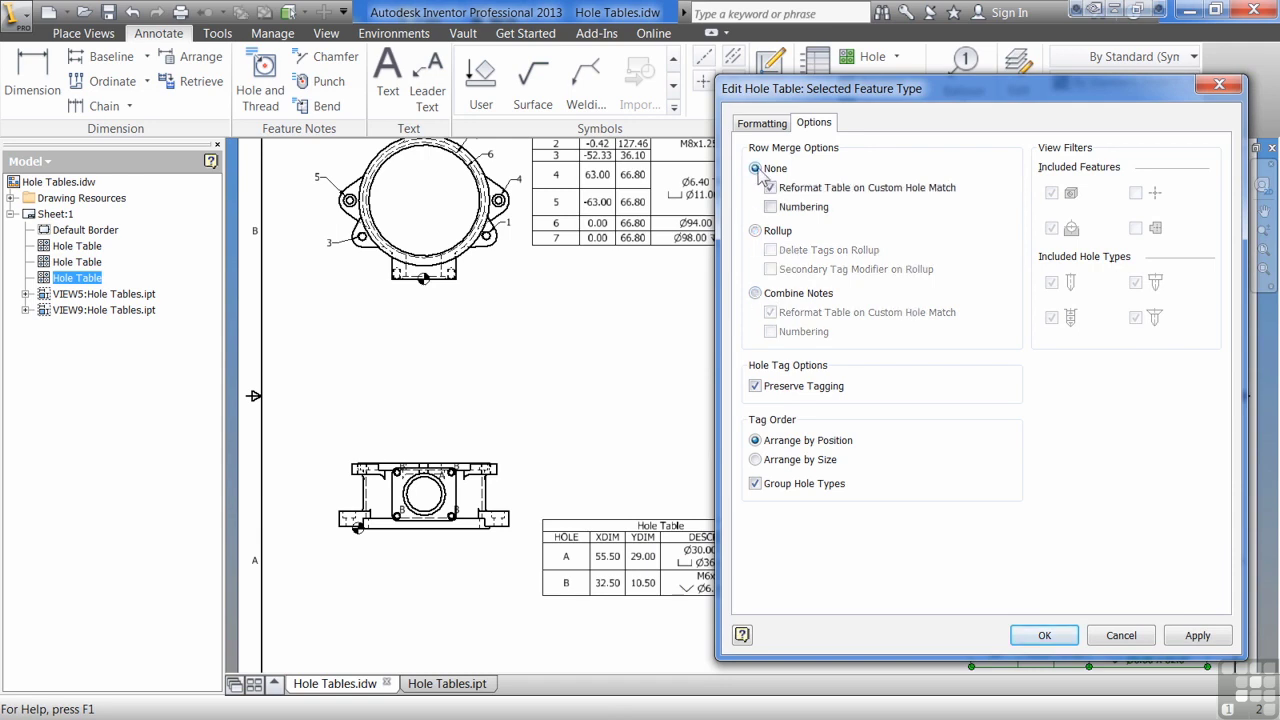
click(1044, 636)
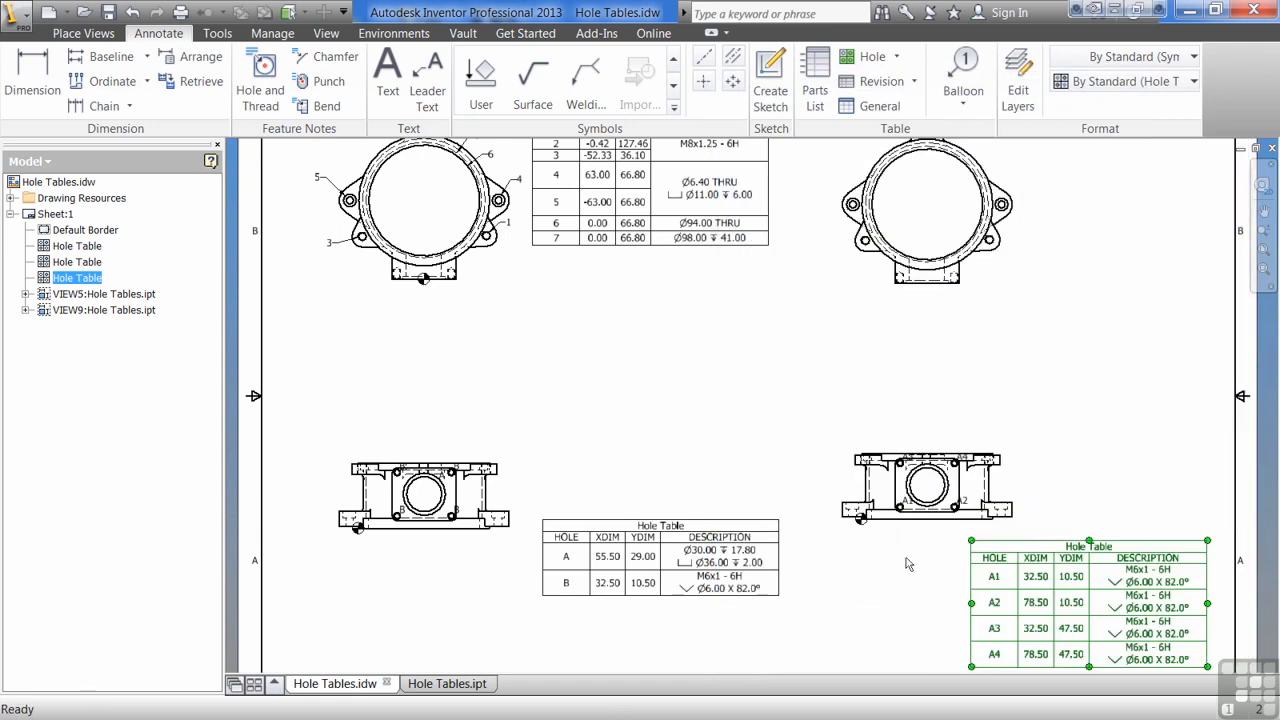
middle_drag(873, 597, 803, 520)
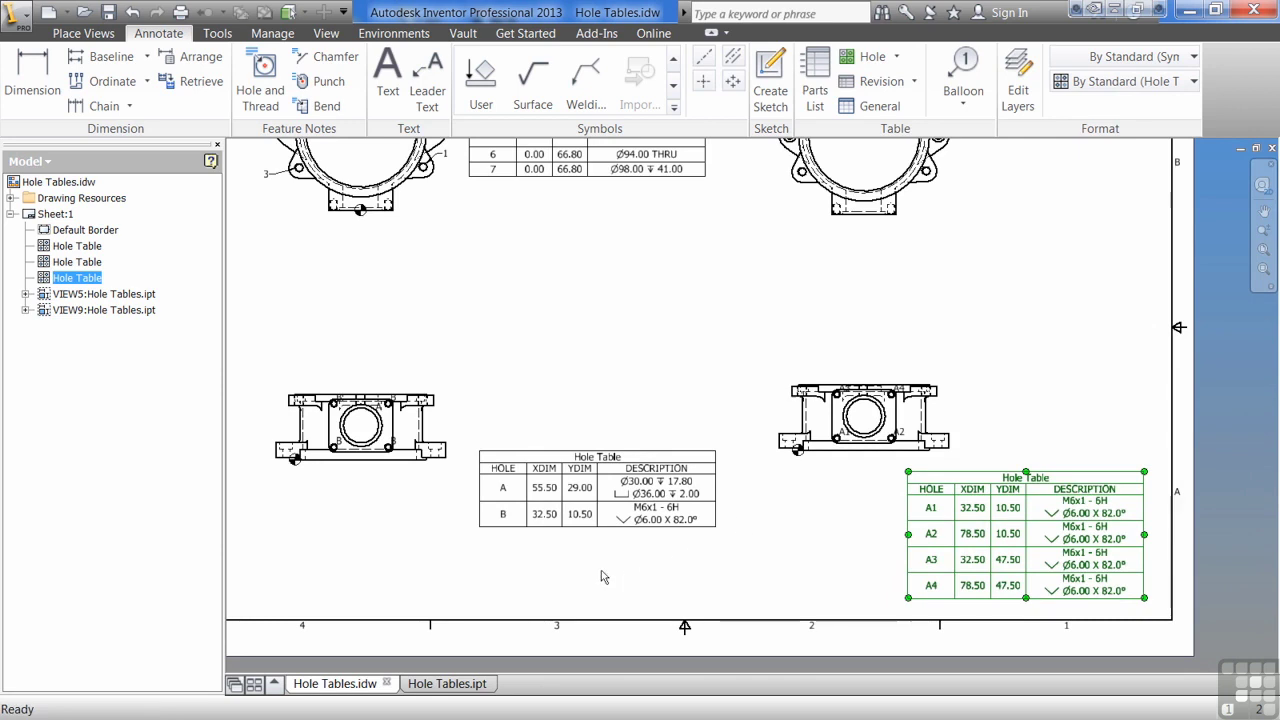